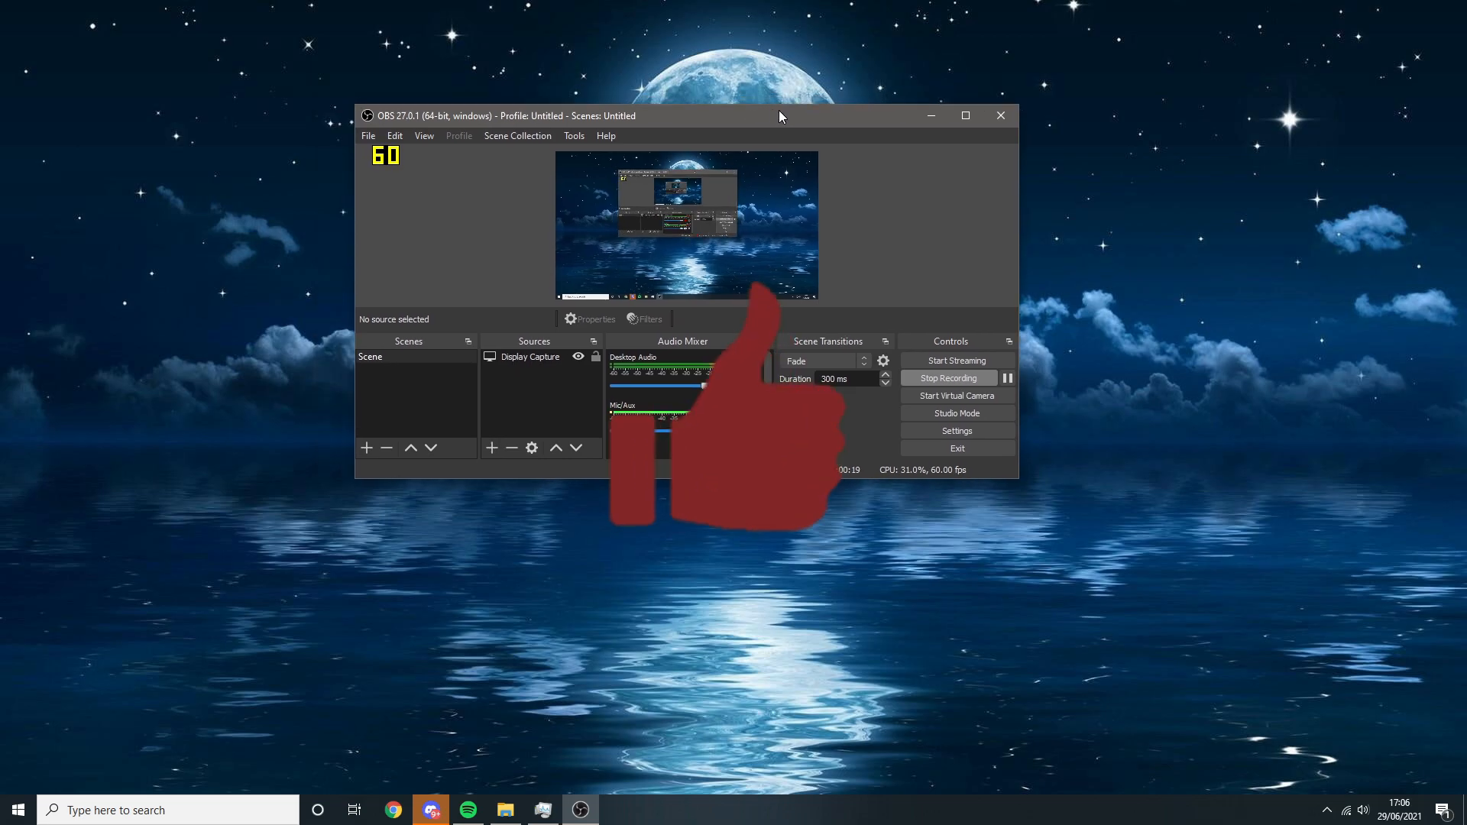
# Step: Enlarge and reposition the OBS main window, and open the program settings
pyautogui.moveTo(1025, 480); pyautogui.dragTo(1148, 667)
pyautogui.moveTo(861, 127); pyautogui.dragTo(814, 113)
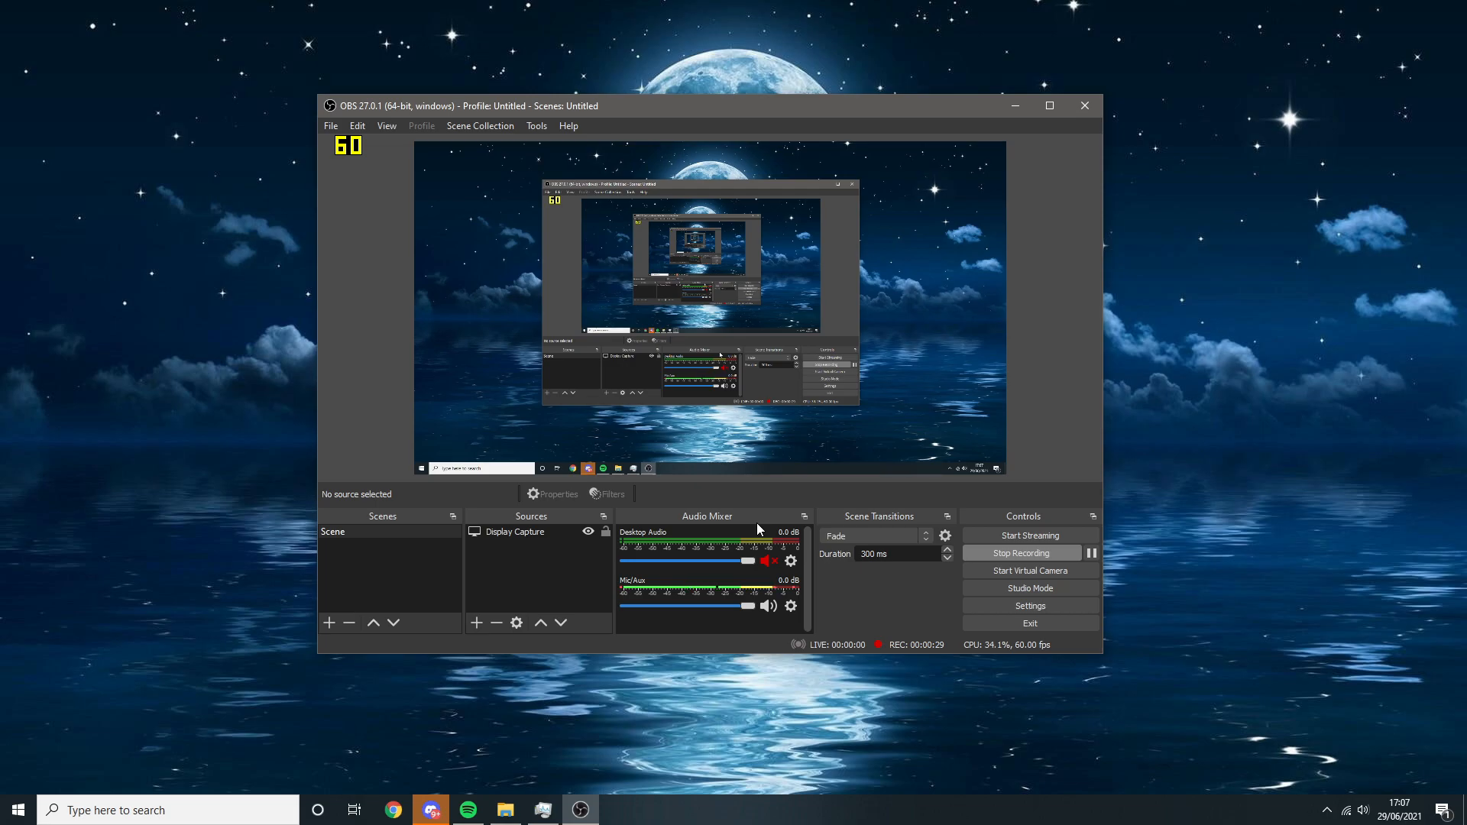
pyautogui.click(1039, 607)
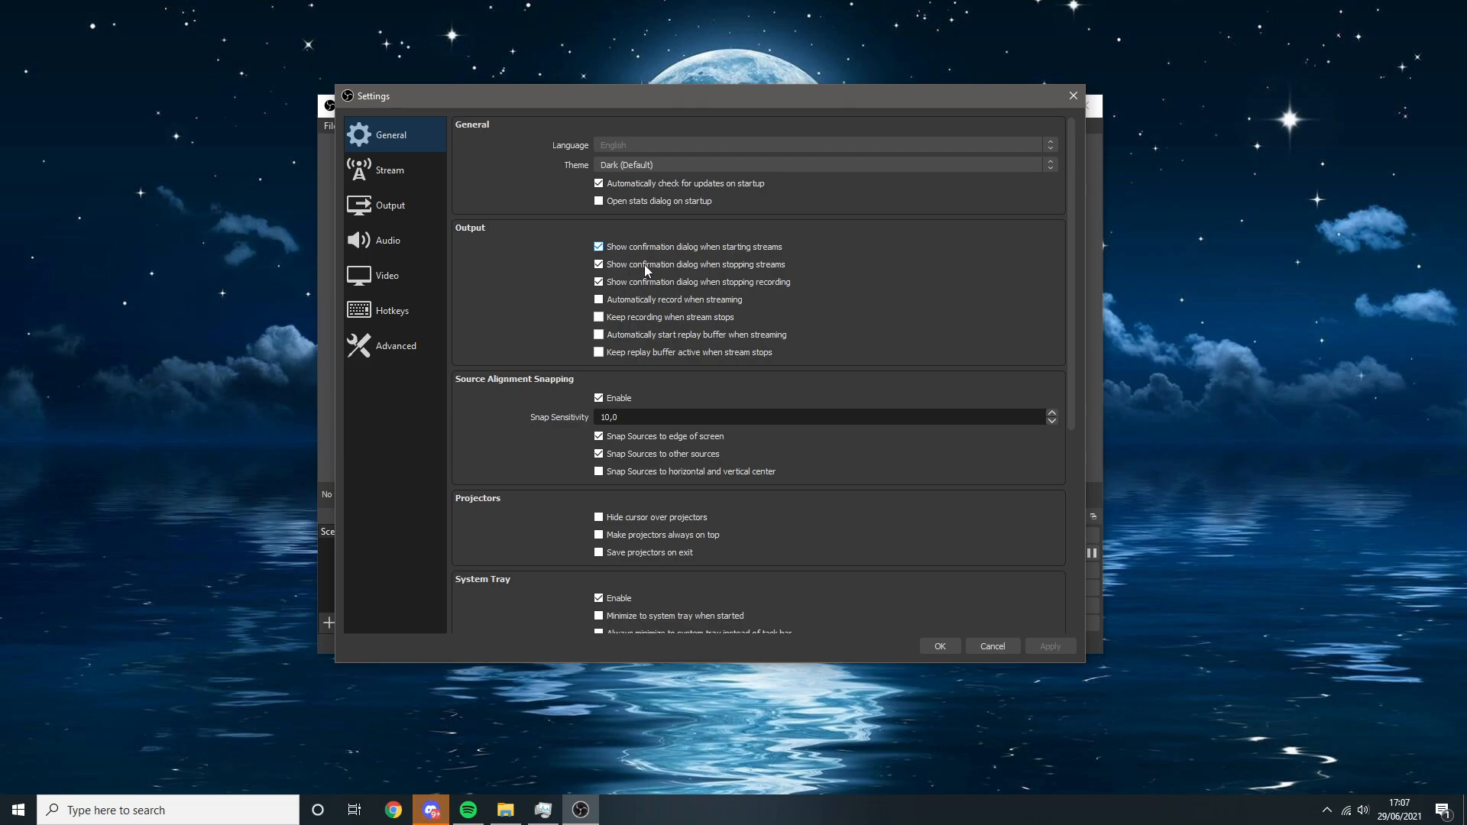
# Step: Open the streaming output settings and place the Settings window near the upper edge of the desktop
pyautogui.click(598, 283)
pyautogui.click(427, 203)
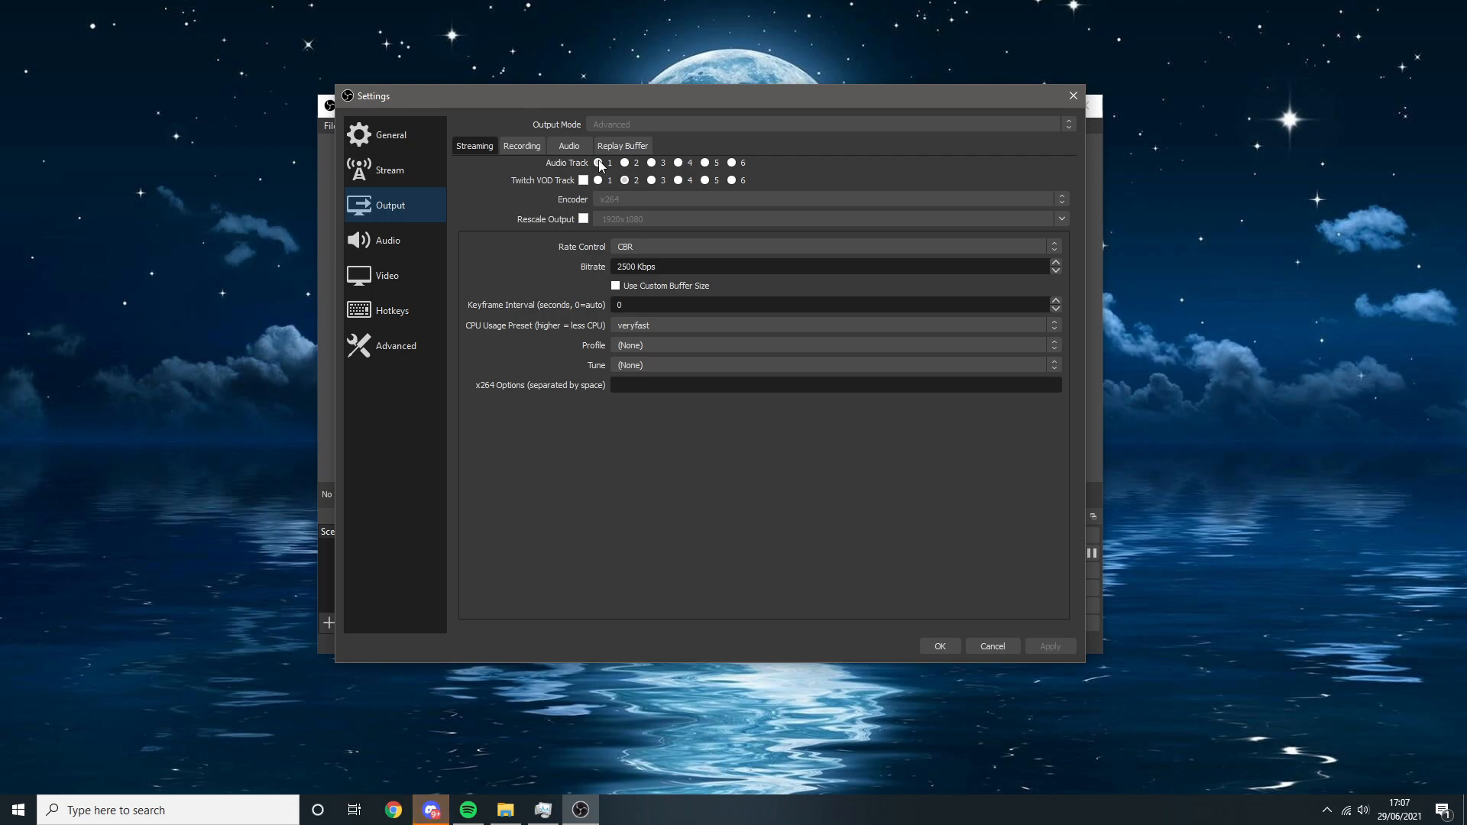
pyautogui.moveTo(696, 98); pyautogui.dragTo(654, 603)
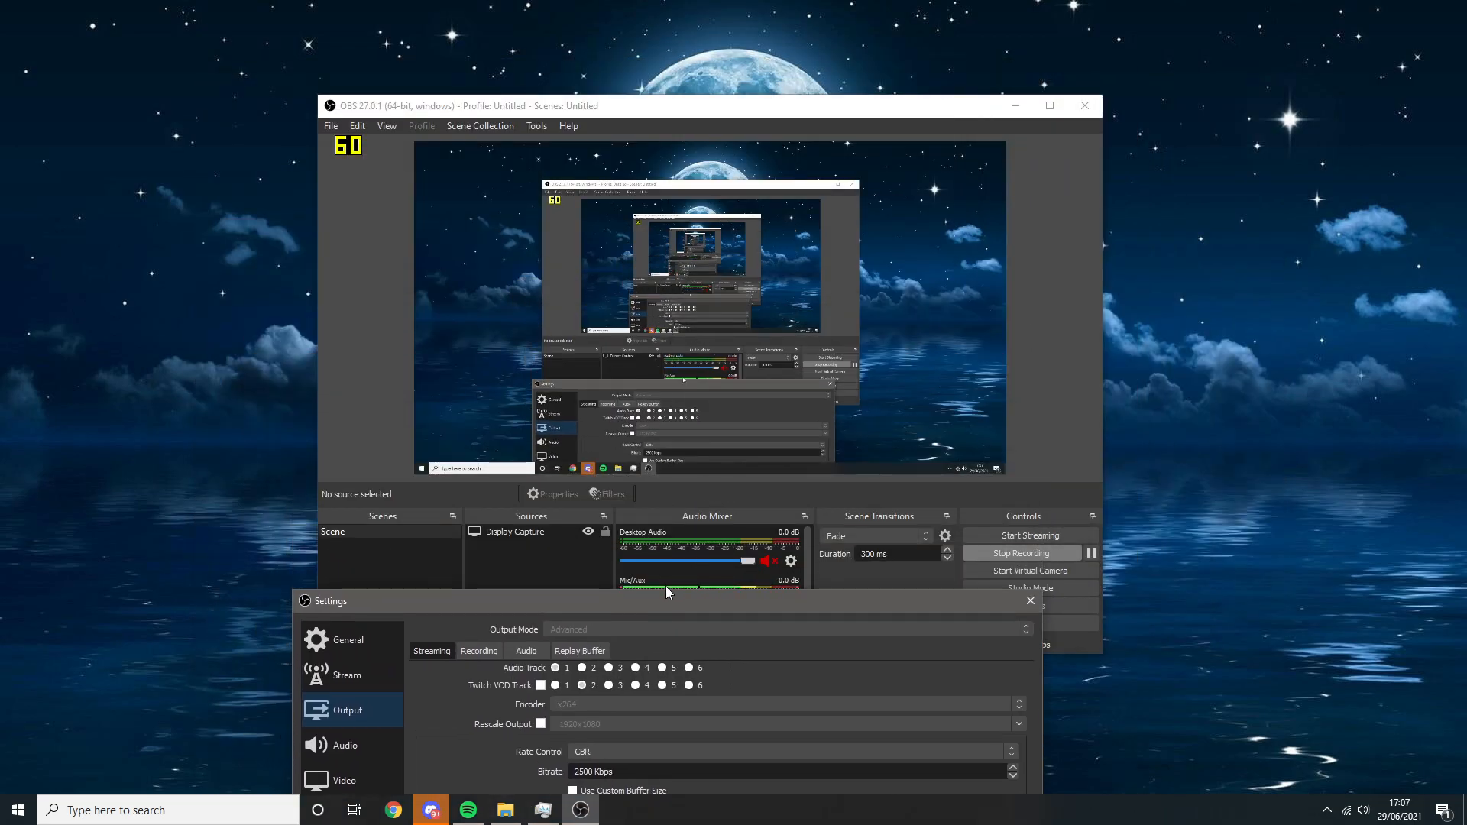
pyautogui.moveTo(671, 603); pyautogui.dragTo(722, 67)
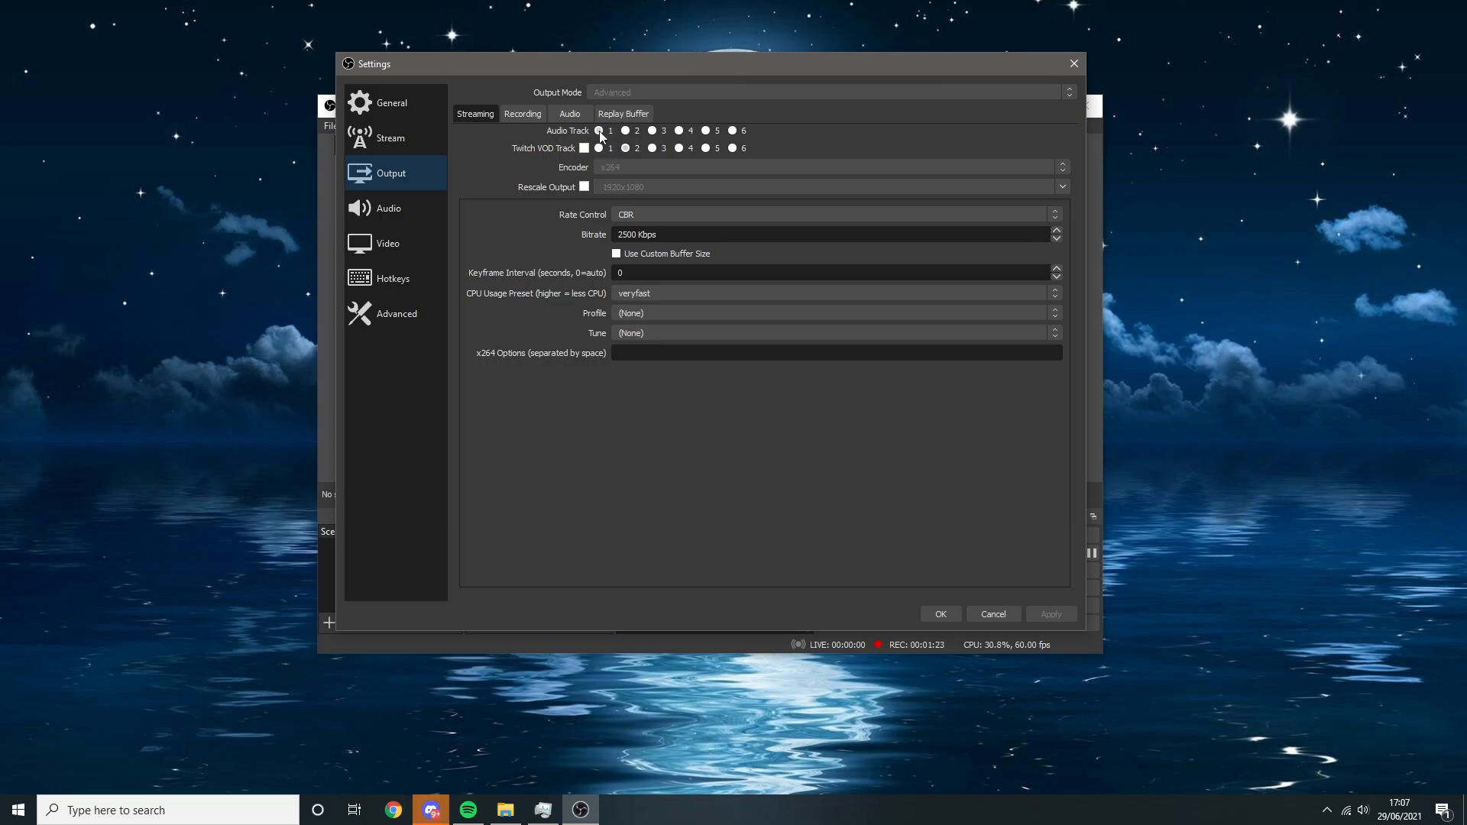
pyautogui.click(627, 131)
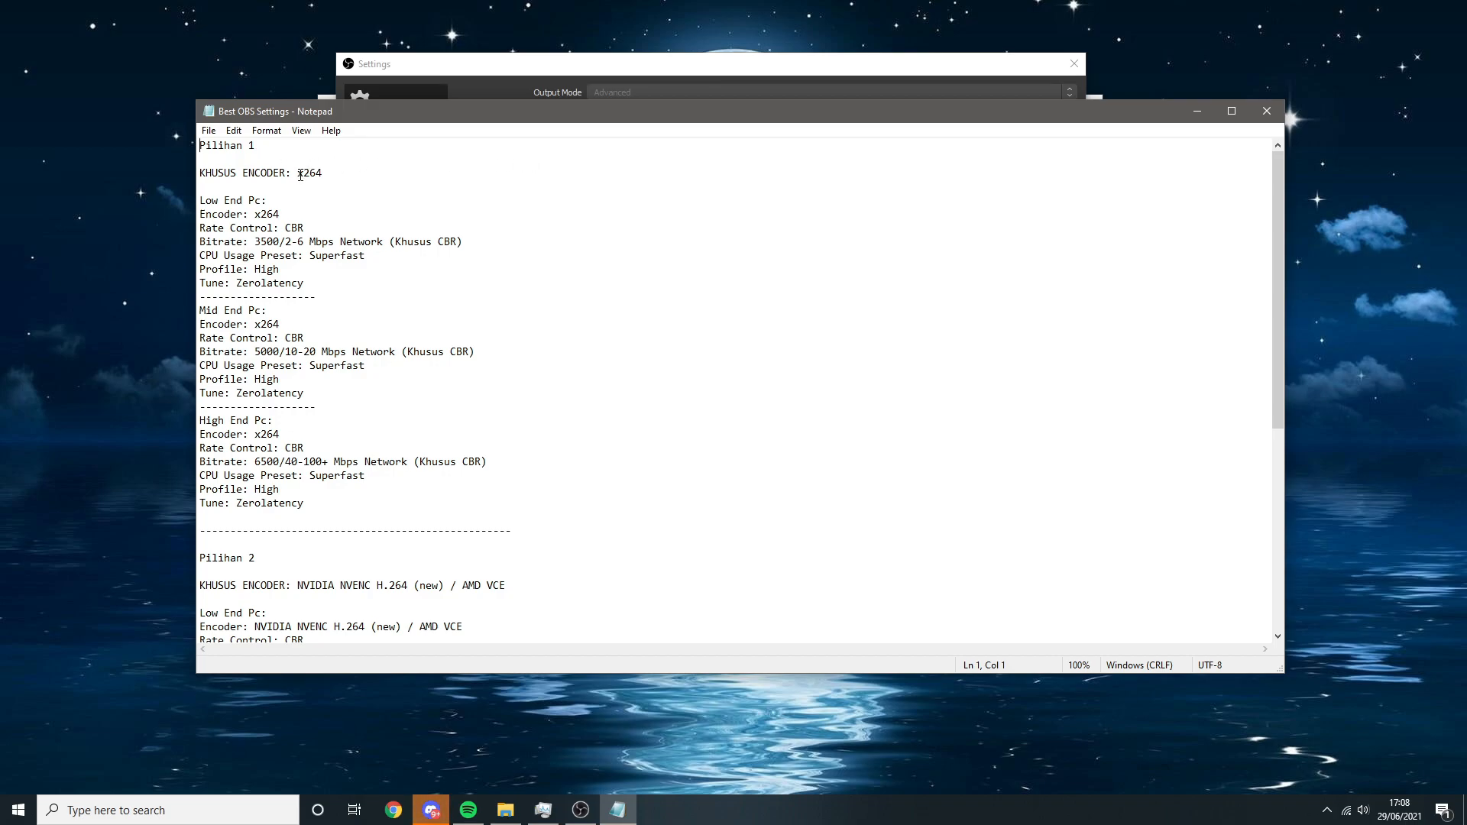
# Step: Read through the Best OBS Settings notes in Notepad, comparing the x264 and NVIDIA NVENC / AMD VCE recommendations for each PC class
pyautogui.scroll(-5, 333, 169)
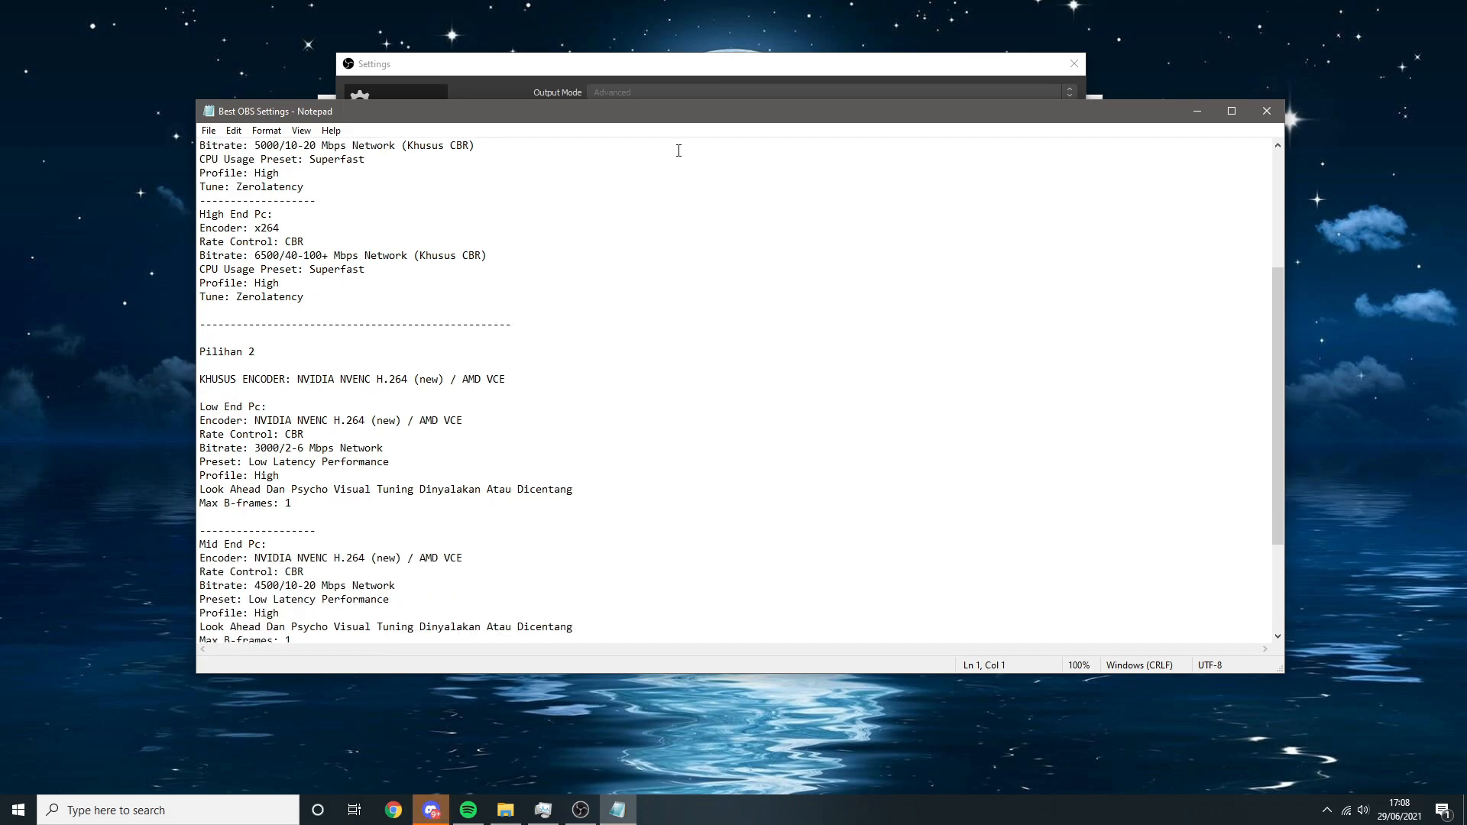
pyautogui.click(1198, 110)
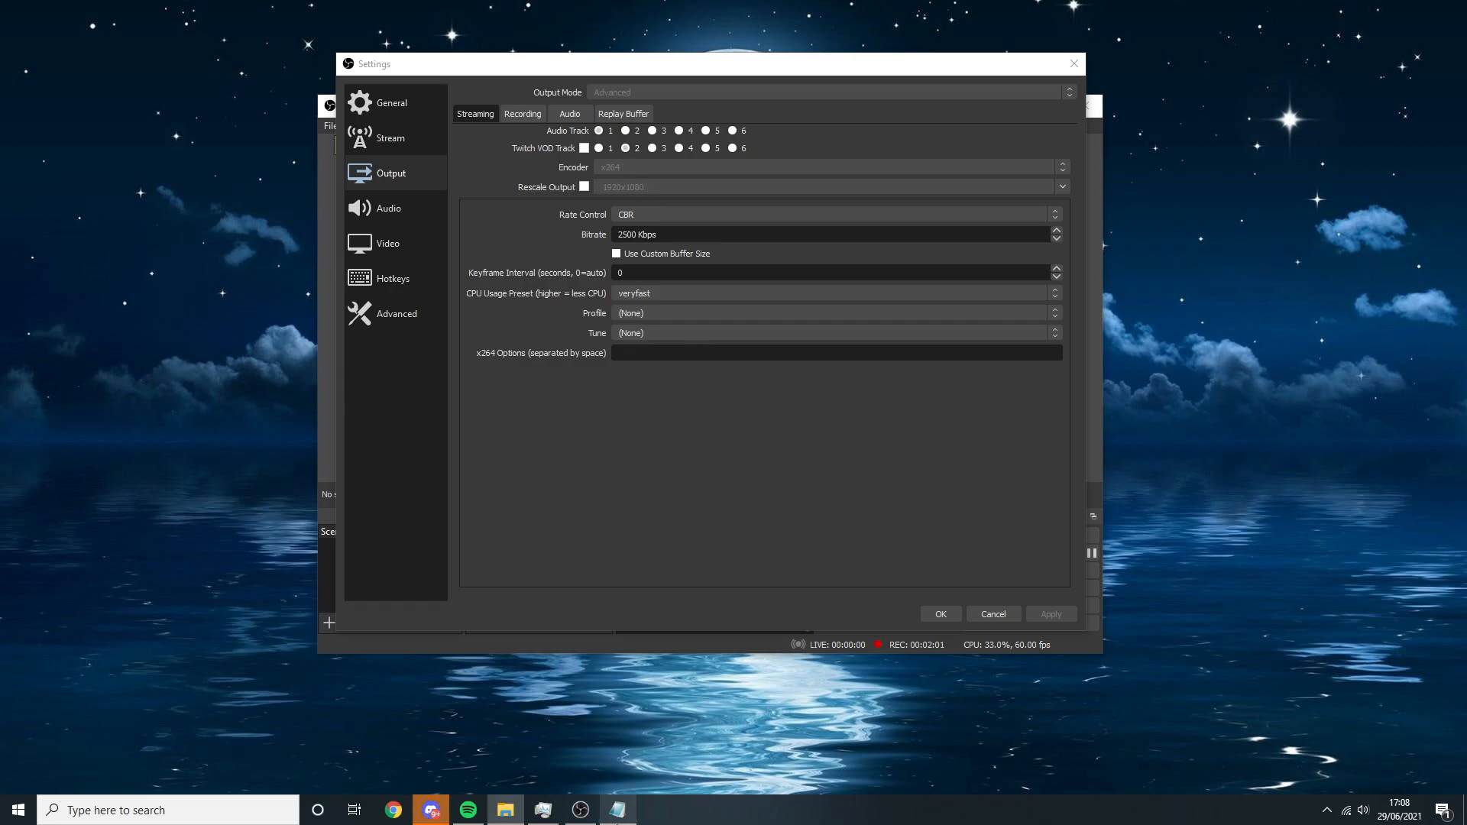
pyautogui.click(618, 810)
pyautogui.scroll(4, 609, 368)
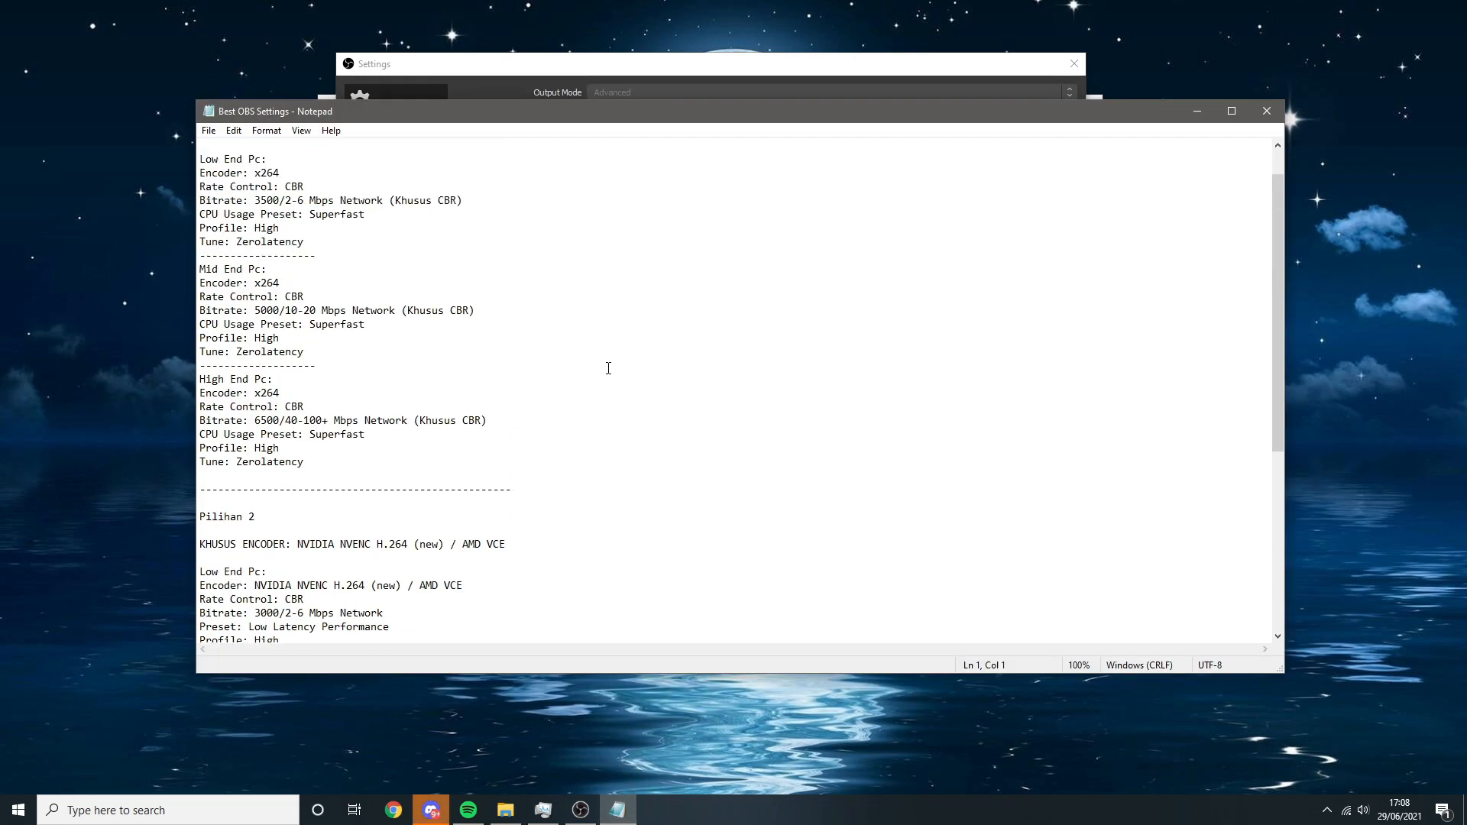
pyautogui.scroll(1, 608, 369)
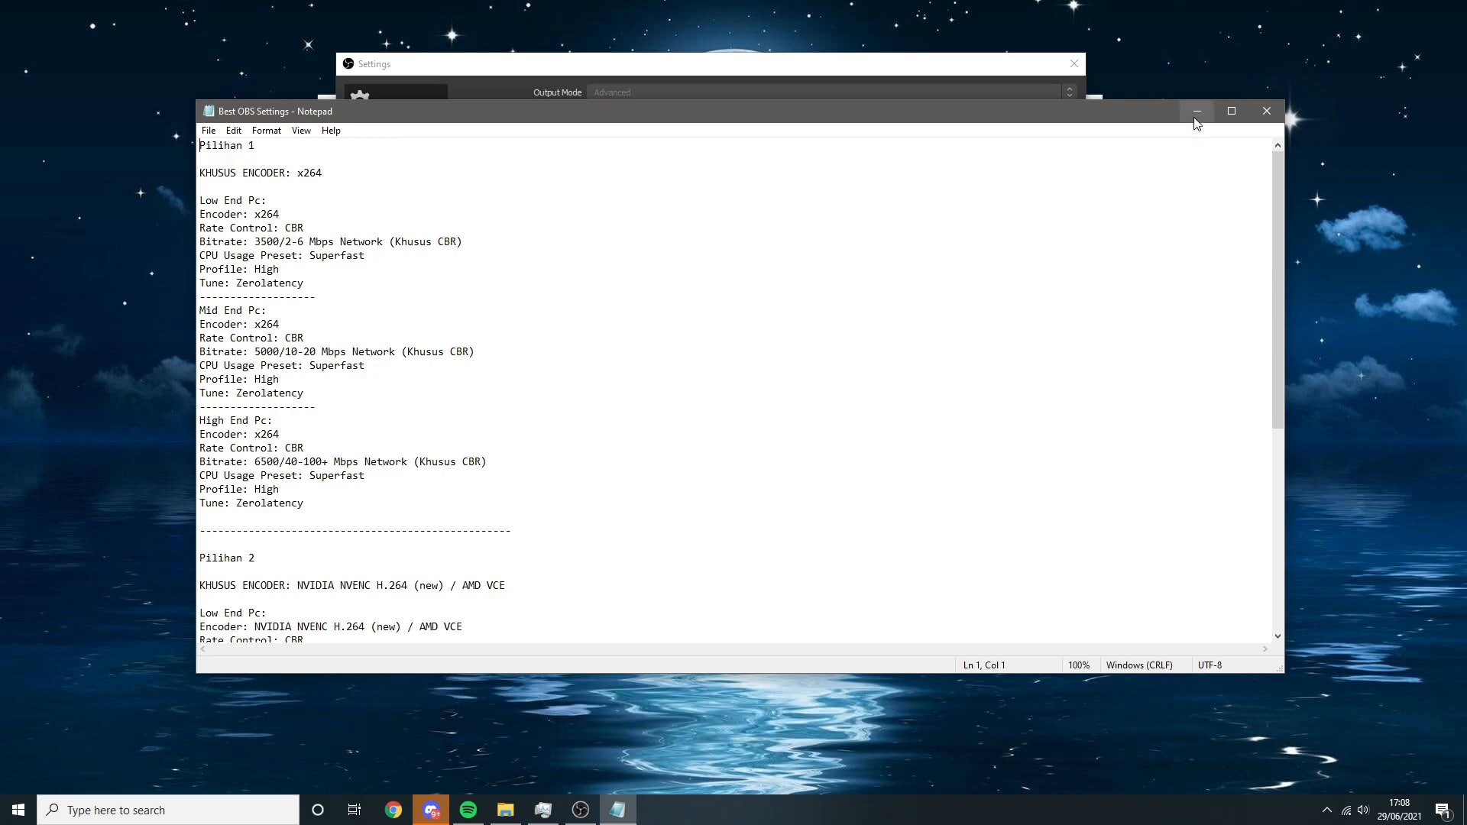
pyautogui.scroll(-1, 363, 275)
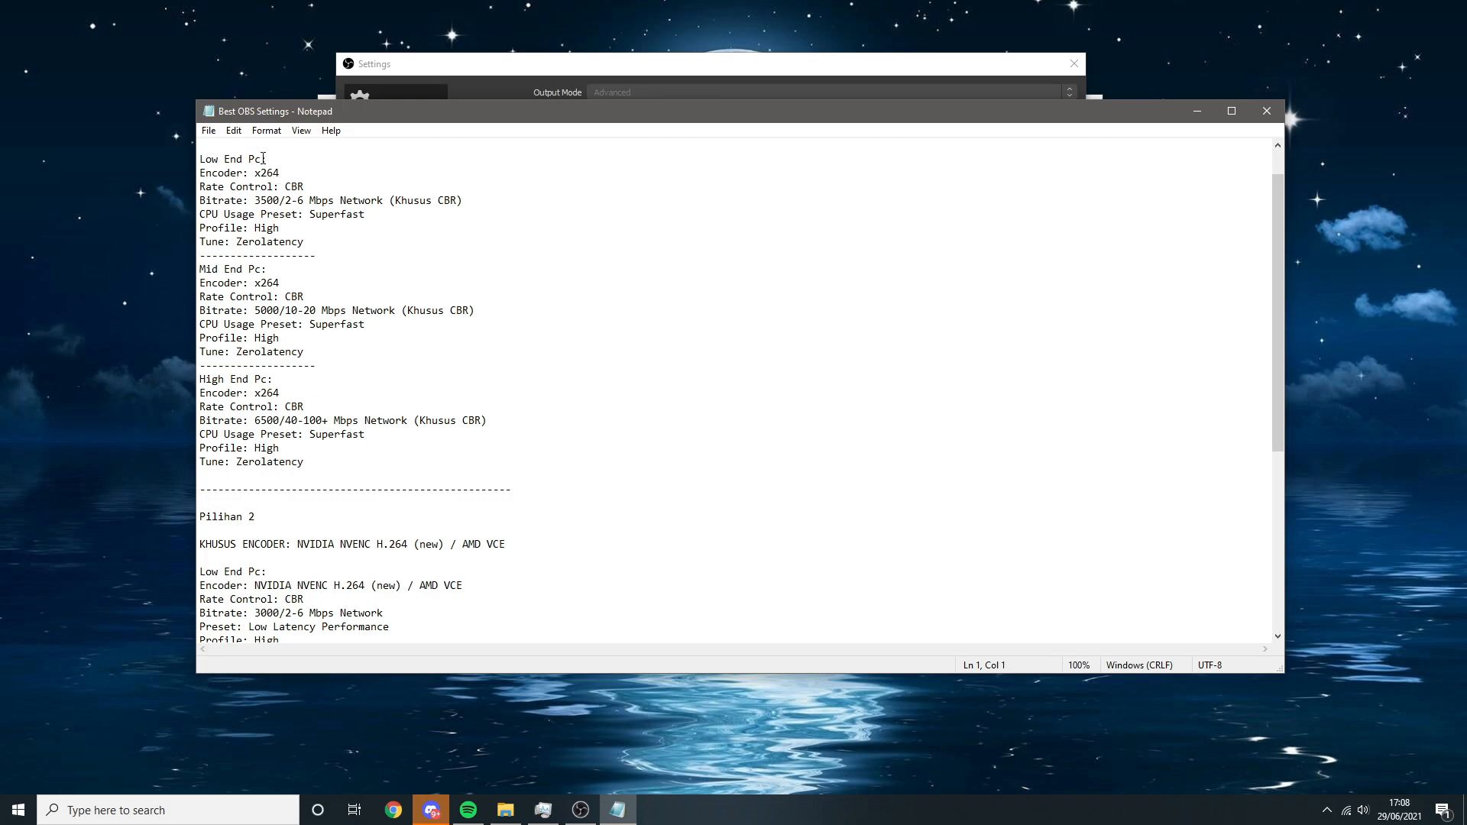
pyautogui.scroll(-5, 246, 160)
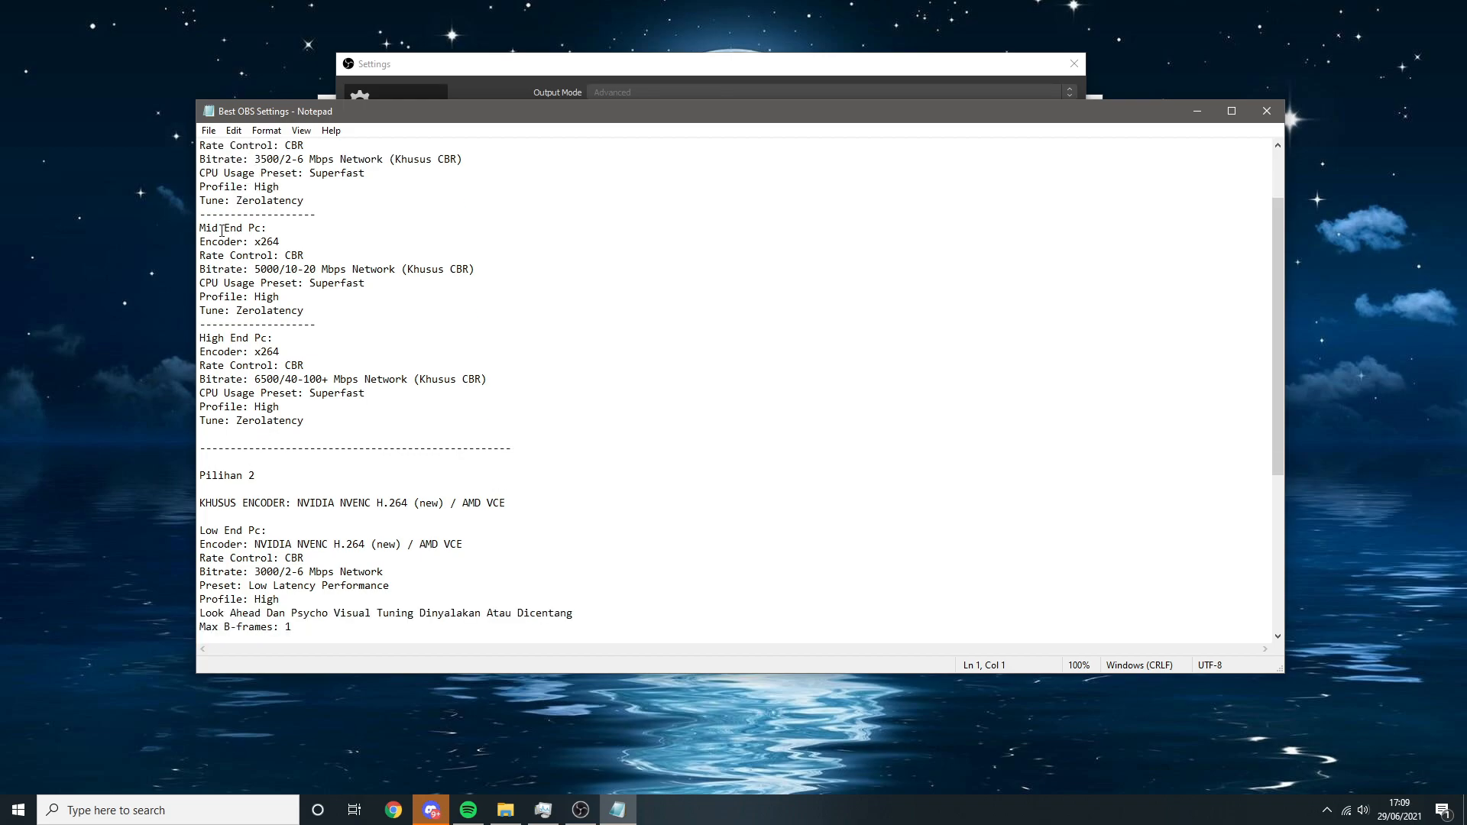
pyautogui.scroll(-2, 241, 303)
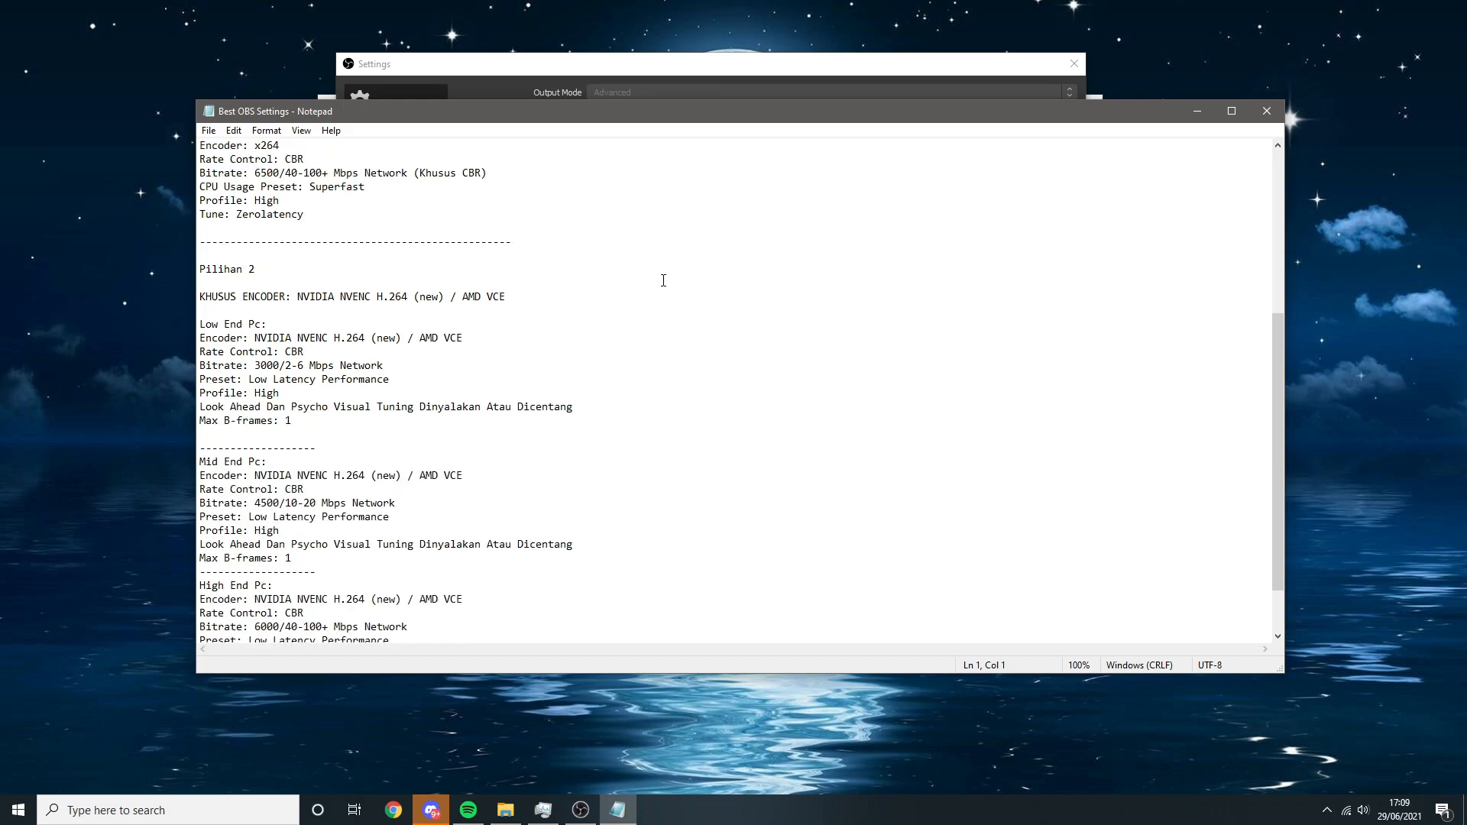
pyautogui.scroll(8, 477, 301)
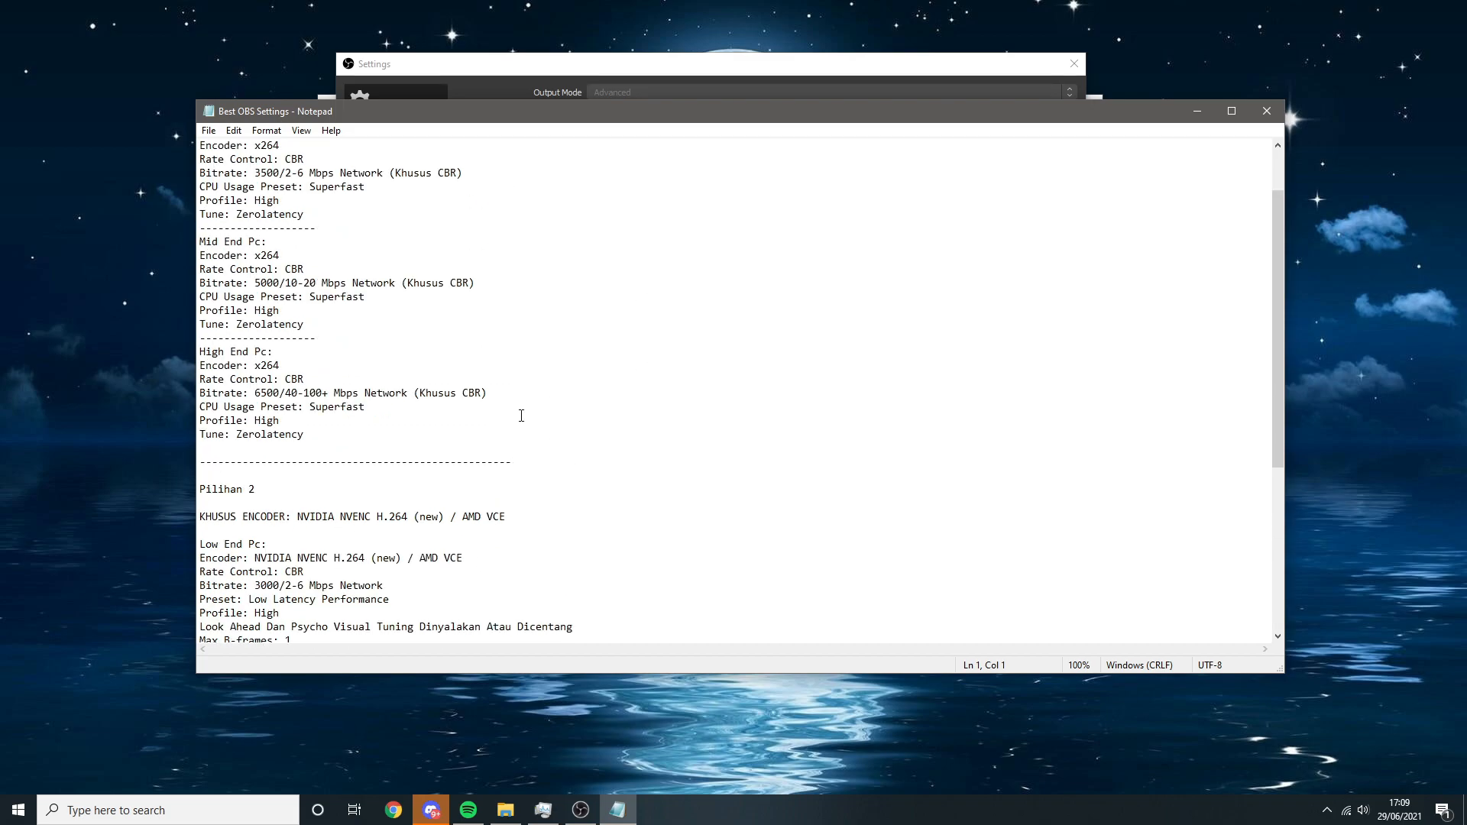
pyautogui.click(1198, 112)
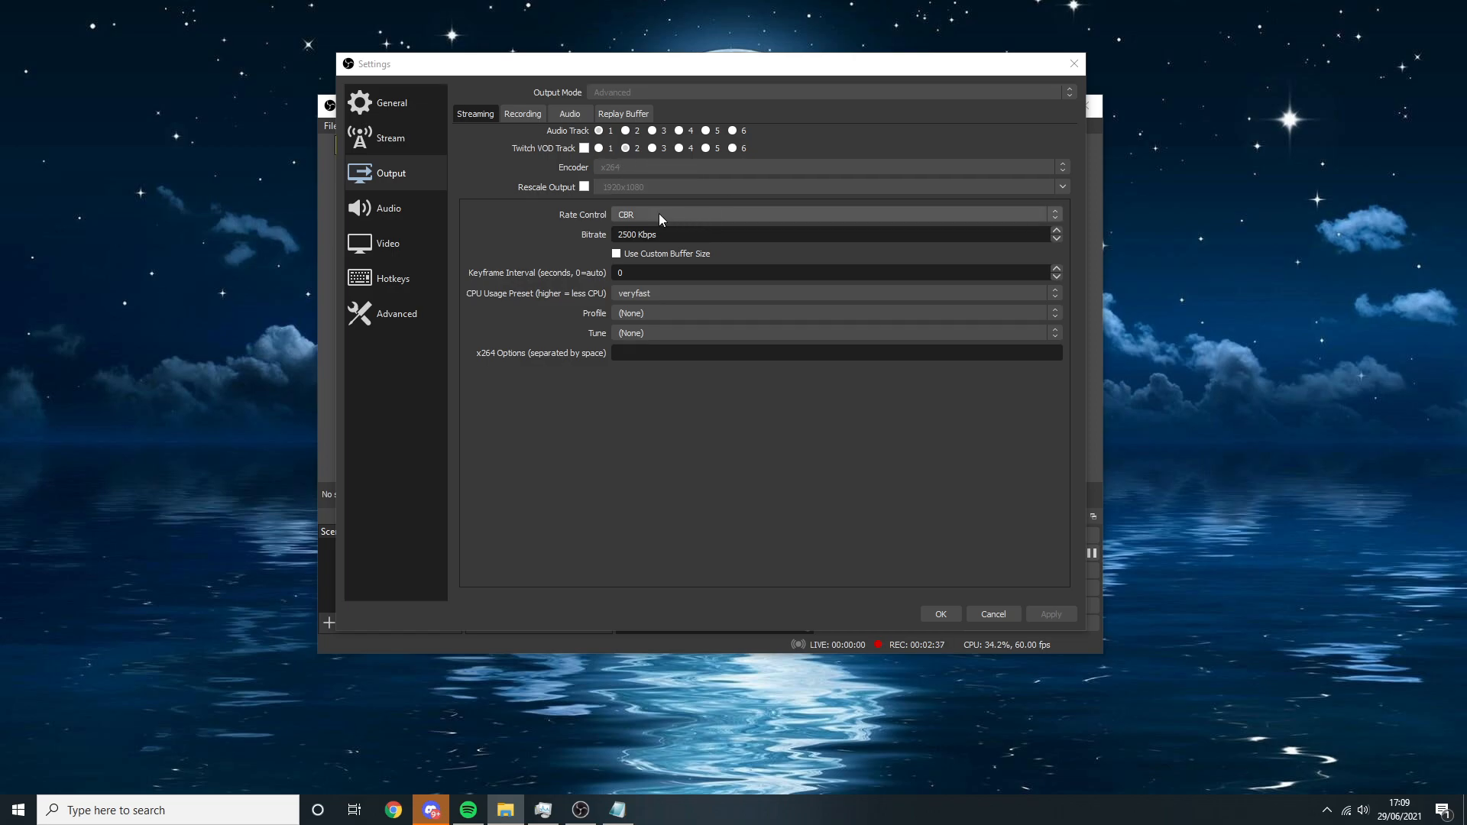
pyautogui.click(618, 811)
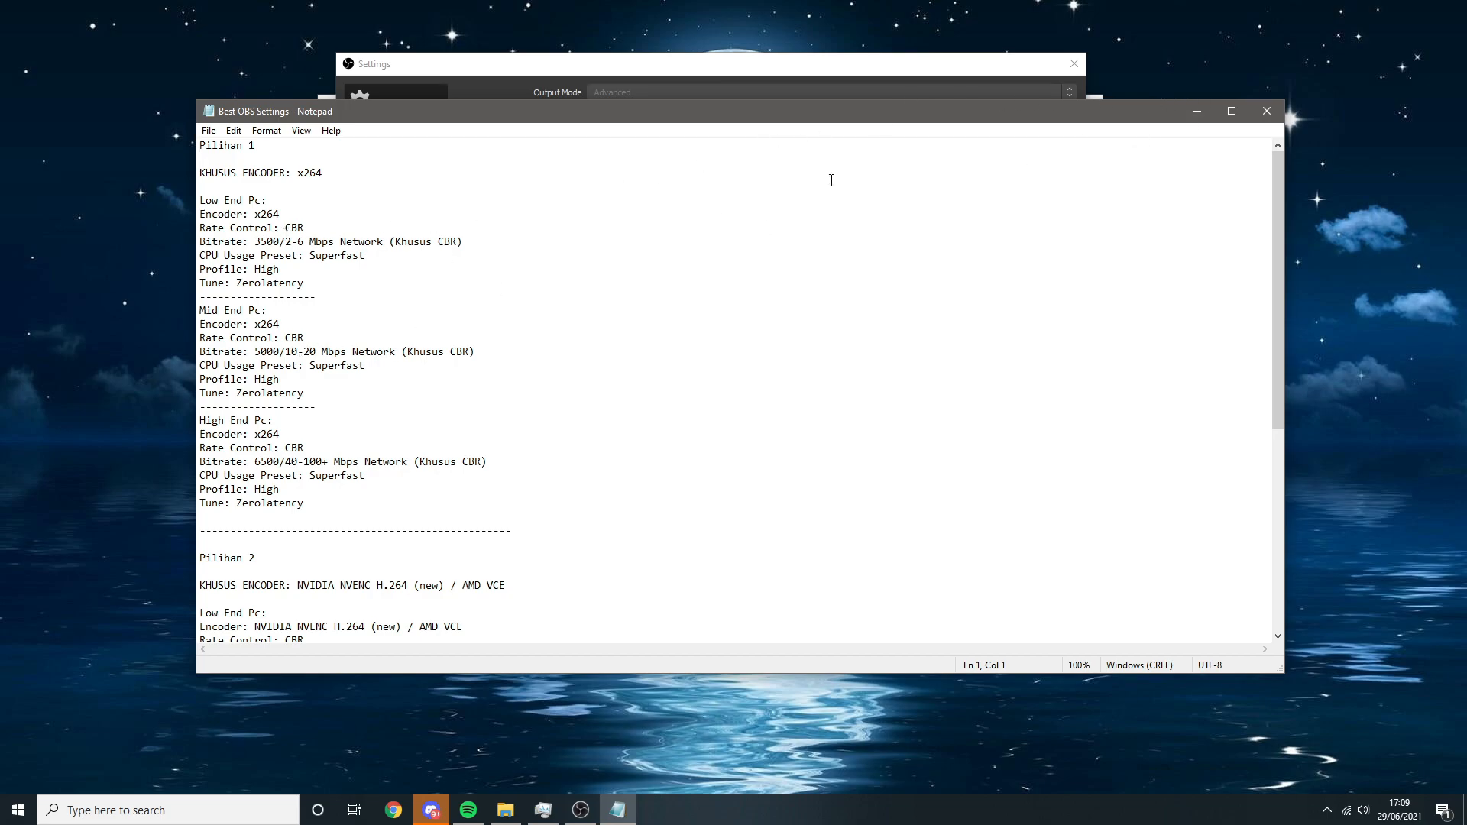
pyautogui.click(1198, 111)
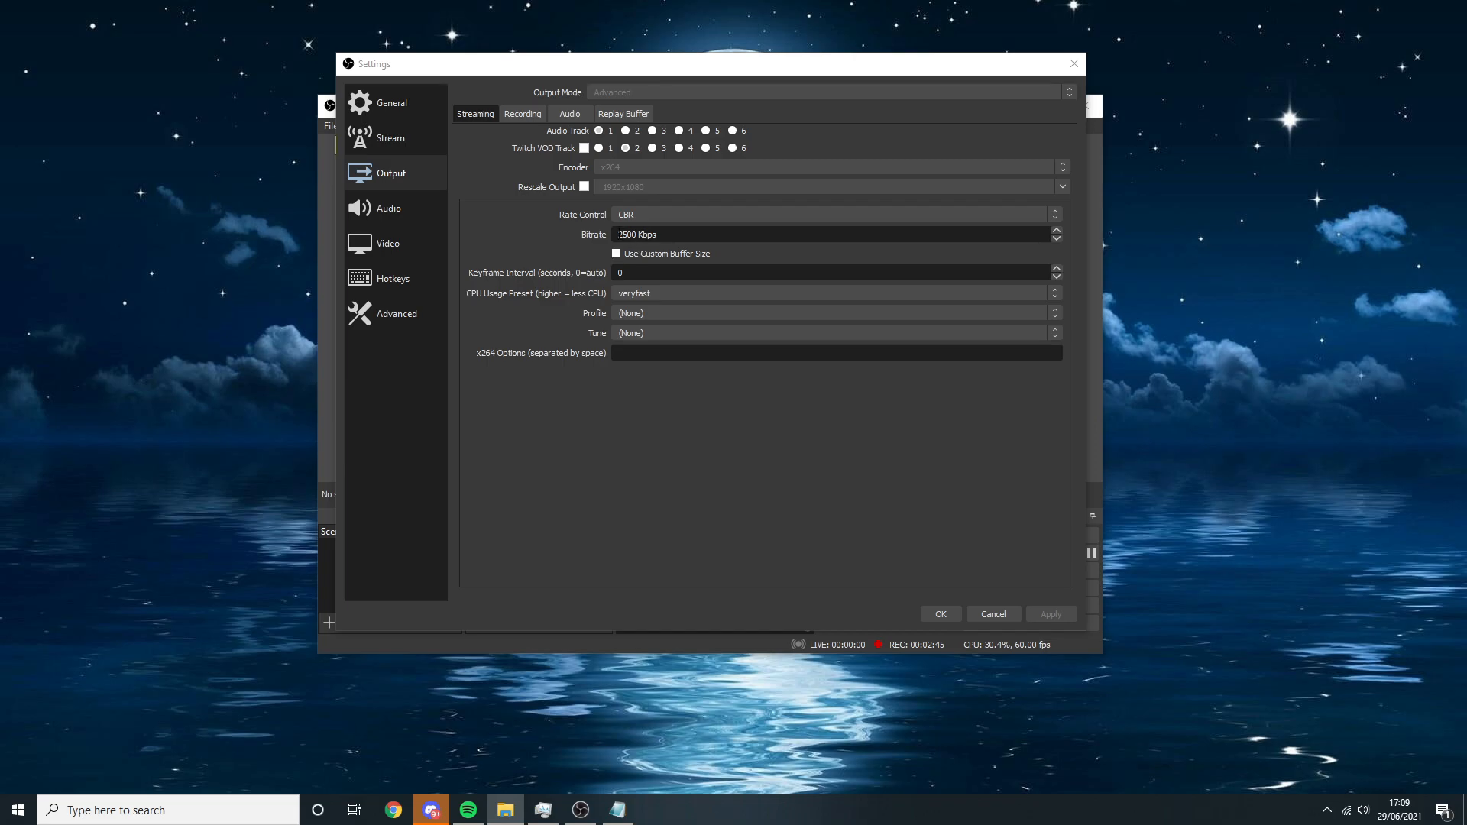
# Step: Place the Best OBS Settings notes beside the streaming output settings and review the low, mid and high end bitrates
pyautogui.click(620, 812)
pyautogui.moveTo(593, 114); pyautogui.dragTo(1102, 105)
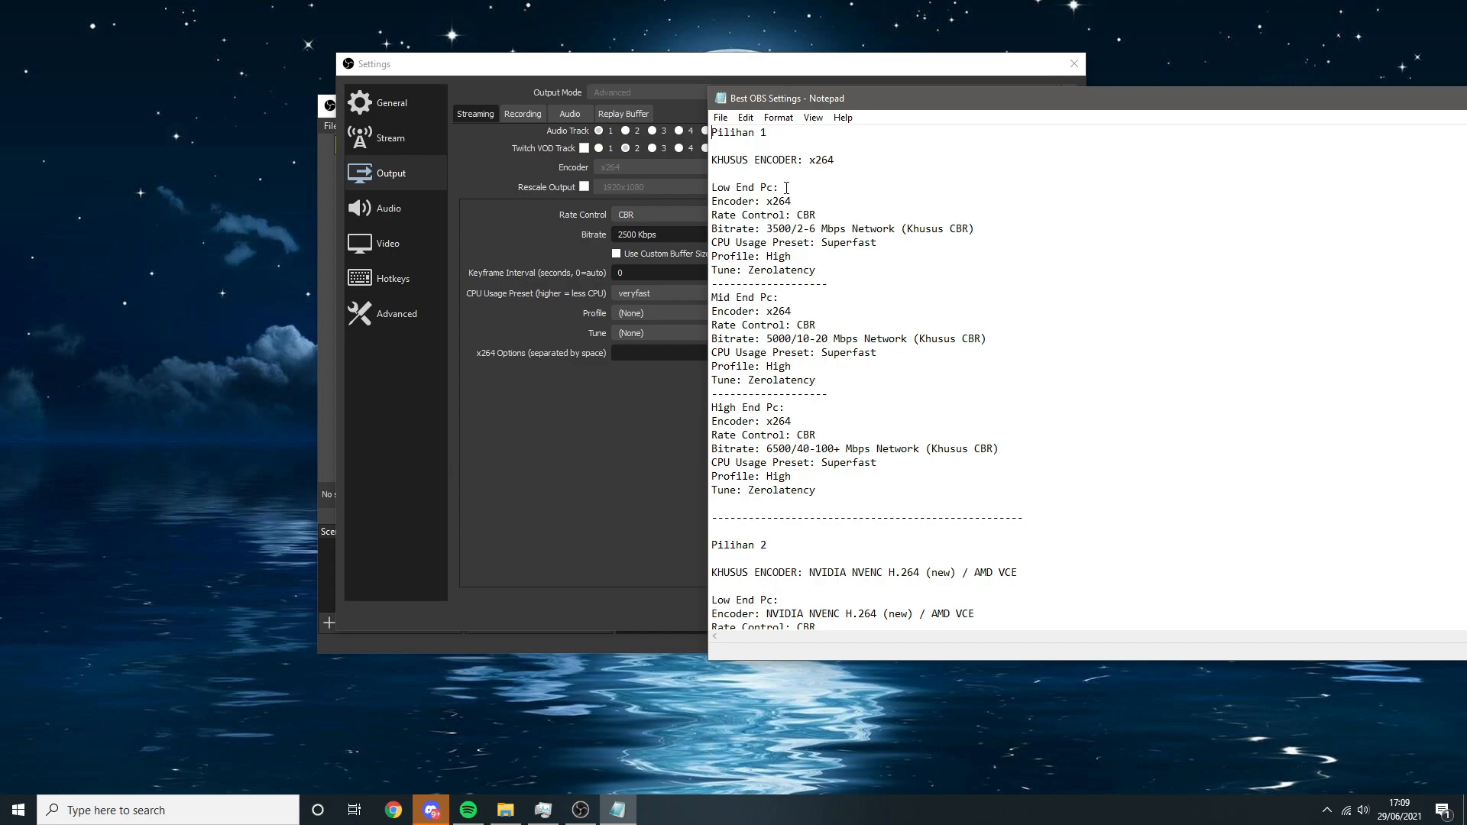
pyautogui.scroll(-7, 1008, 435)
pyautogui.scroll(7, 845, 464)
pyautogui.scroll(-6, 889, 255)
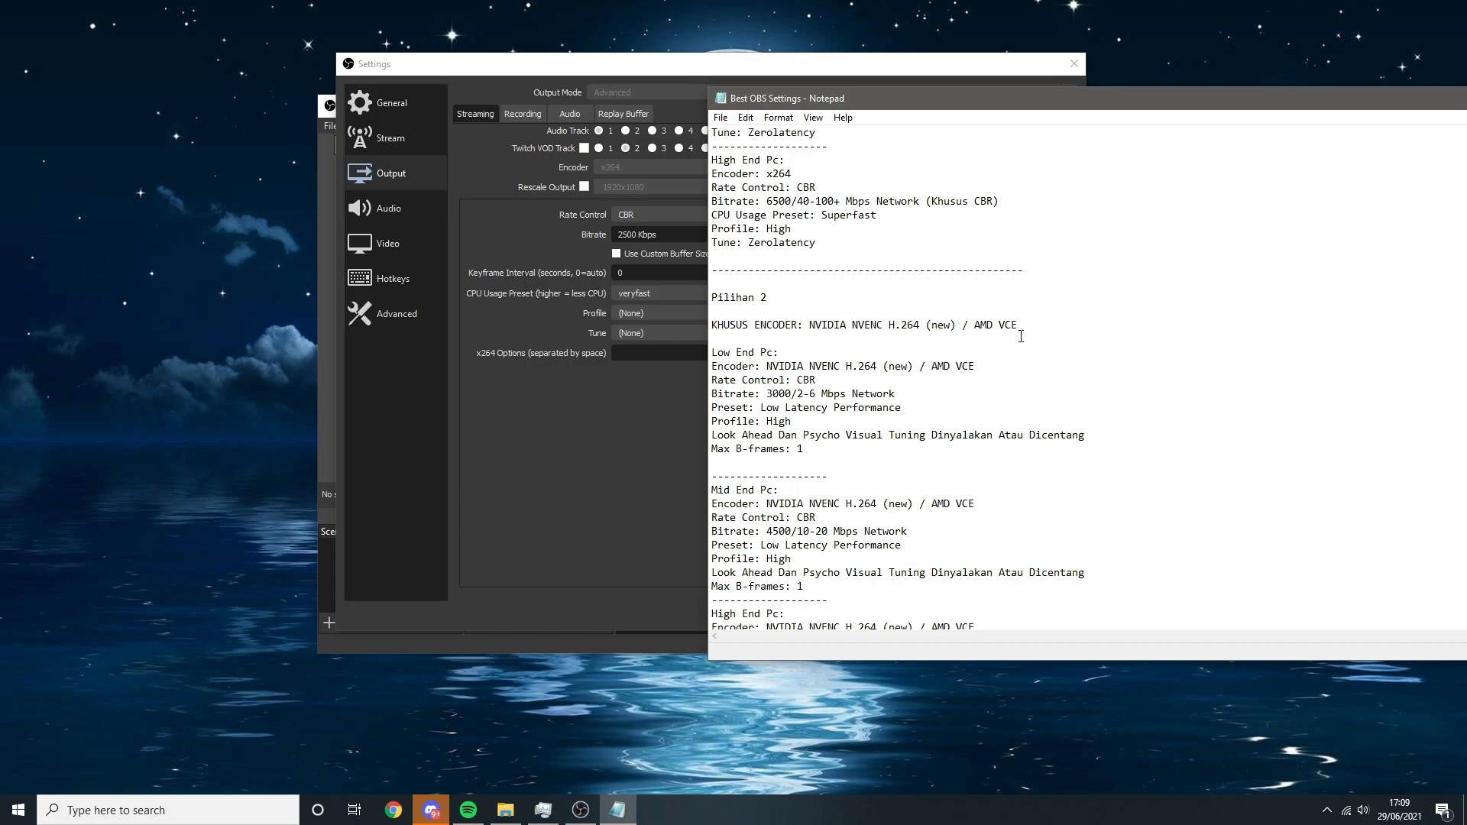
pyautogui.scroll(-3, 1096, 273)
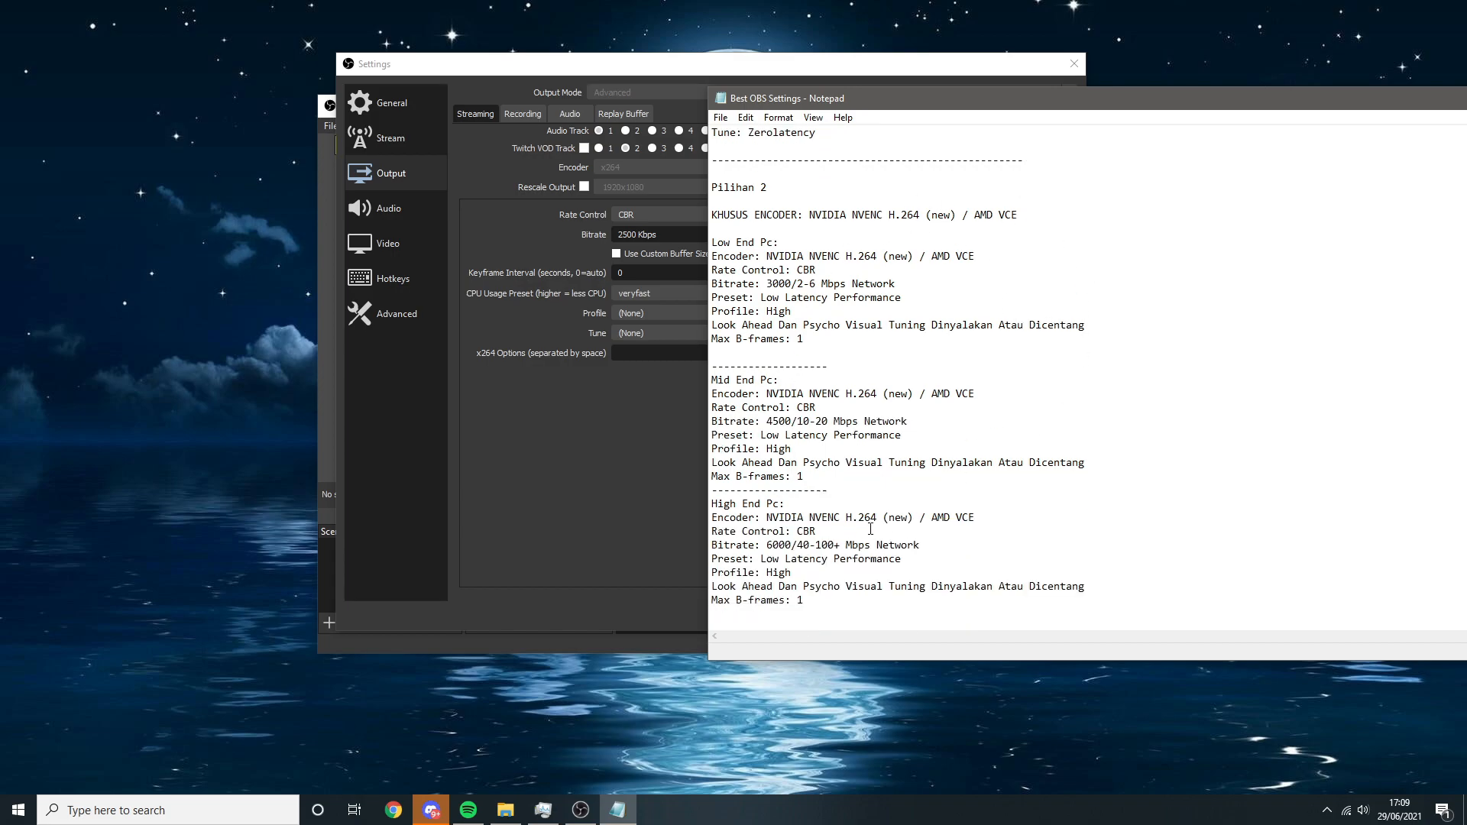
pyautogui.scroll(9, 829, 406)
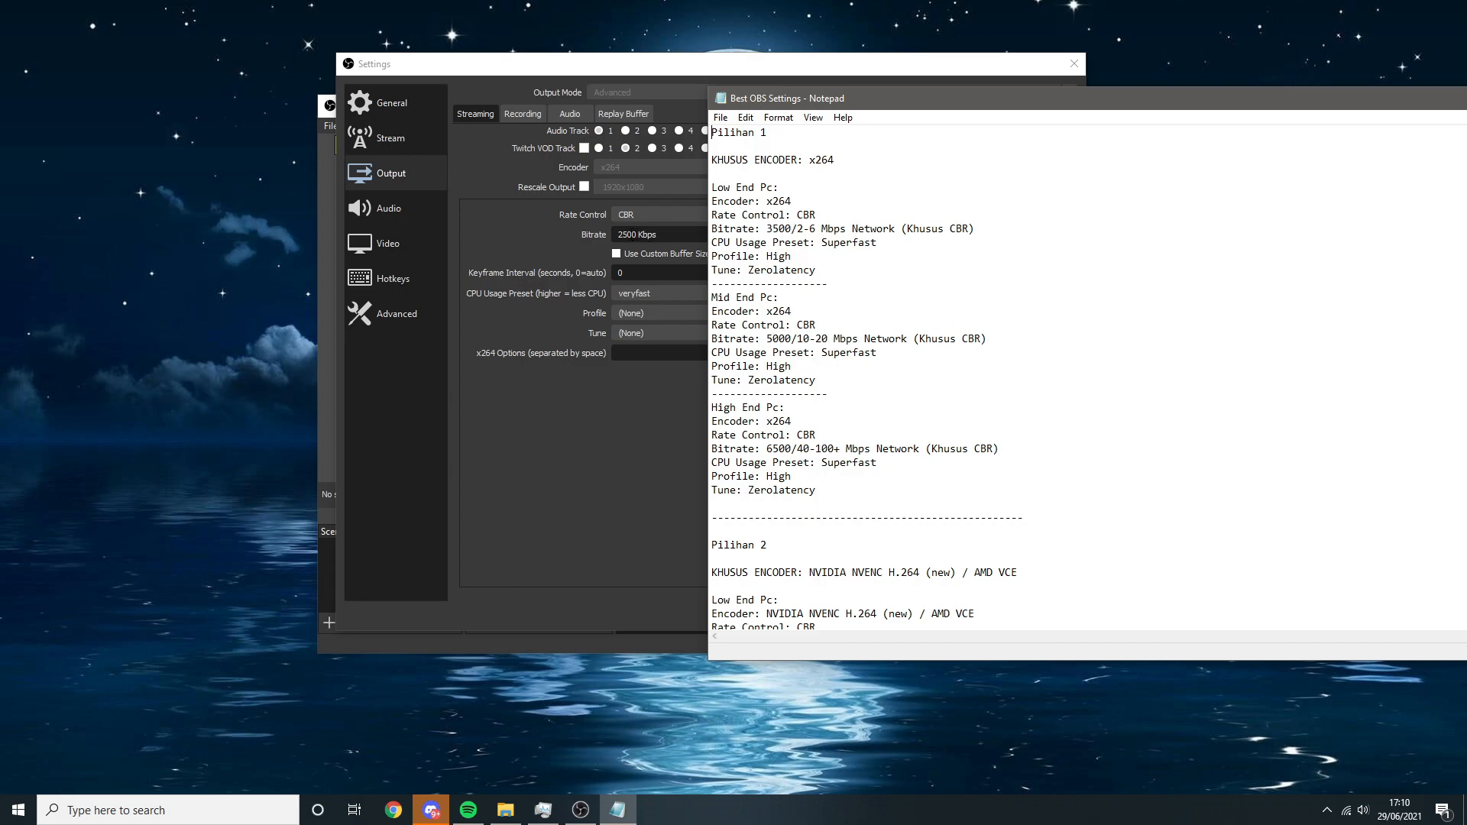
# Step: Set the streaming bitrate to 5000 Kbps and bring the Best OBS Settings notes back into view
pyautogui.click(626, 235)
pyautogui.doubleClick(627, 234)
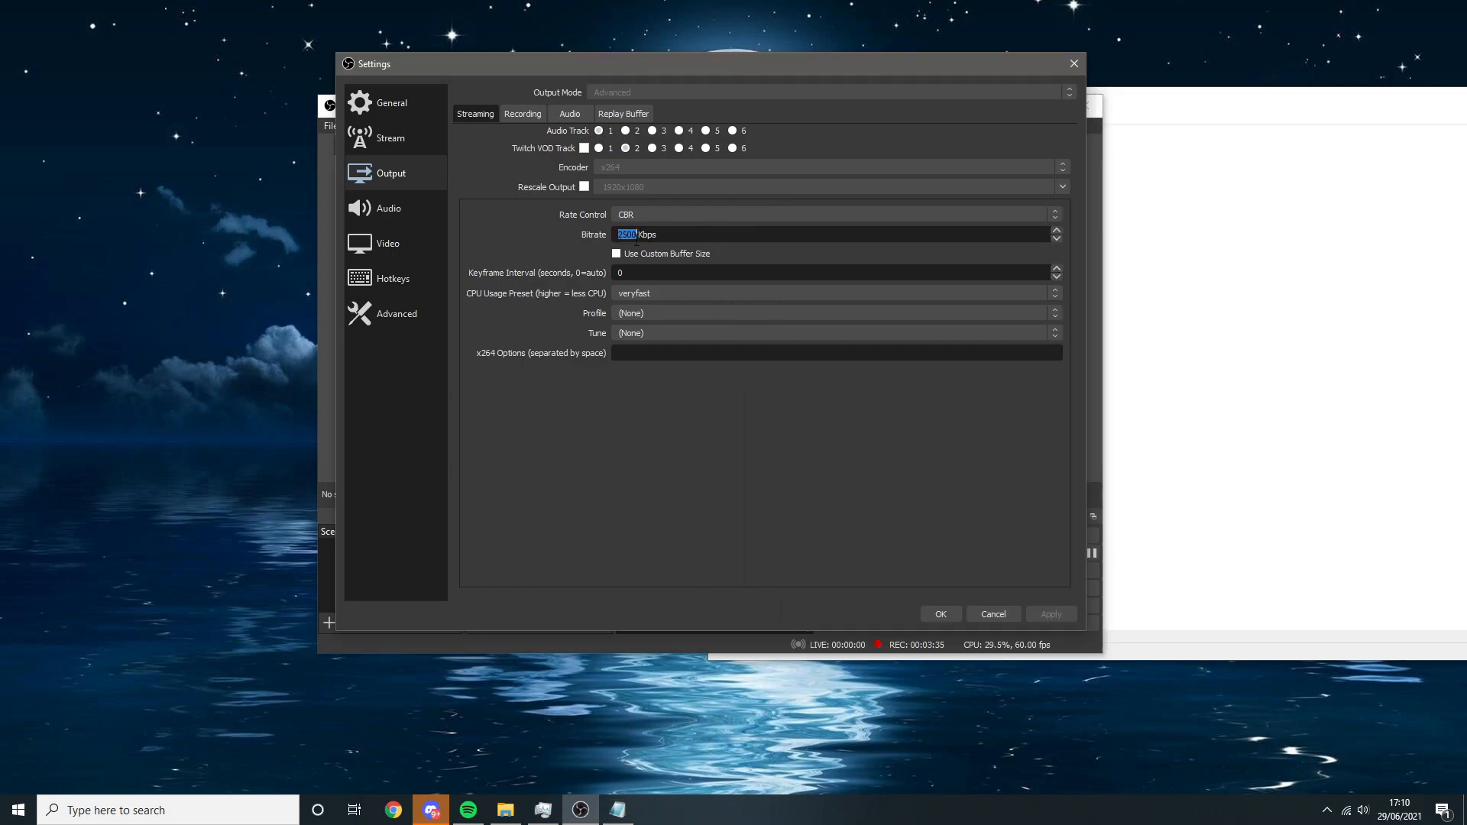
pyautogui.write('5000')
pyautogui.click(1137, 245)
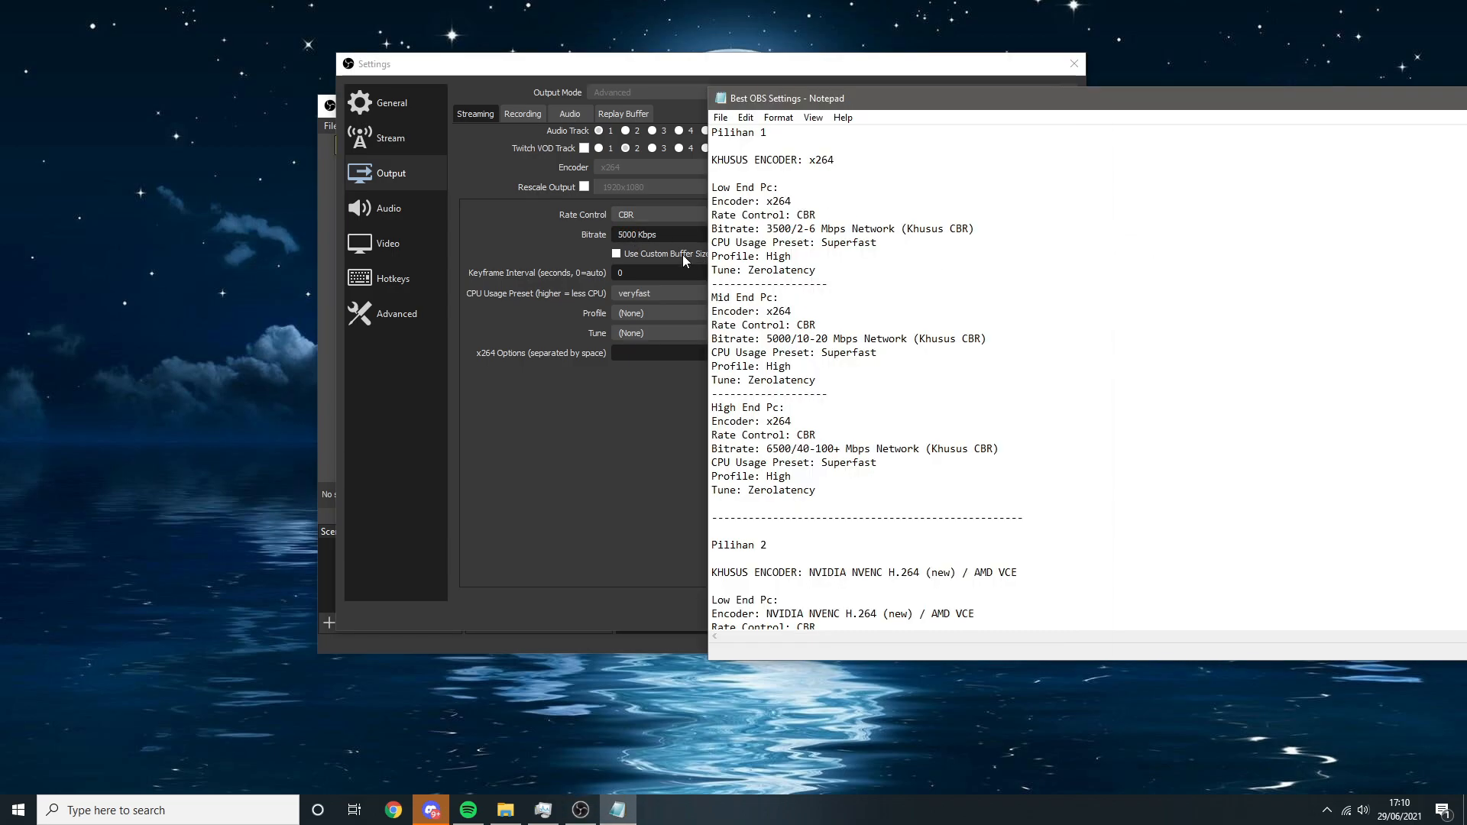
# Step: Set the streaming encoder's CPU usage preset to superfast, its profile to high and its tune to zerolatency
pyautogui.click(621, 294)
pyautogui.click(646, 313)
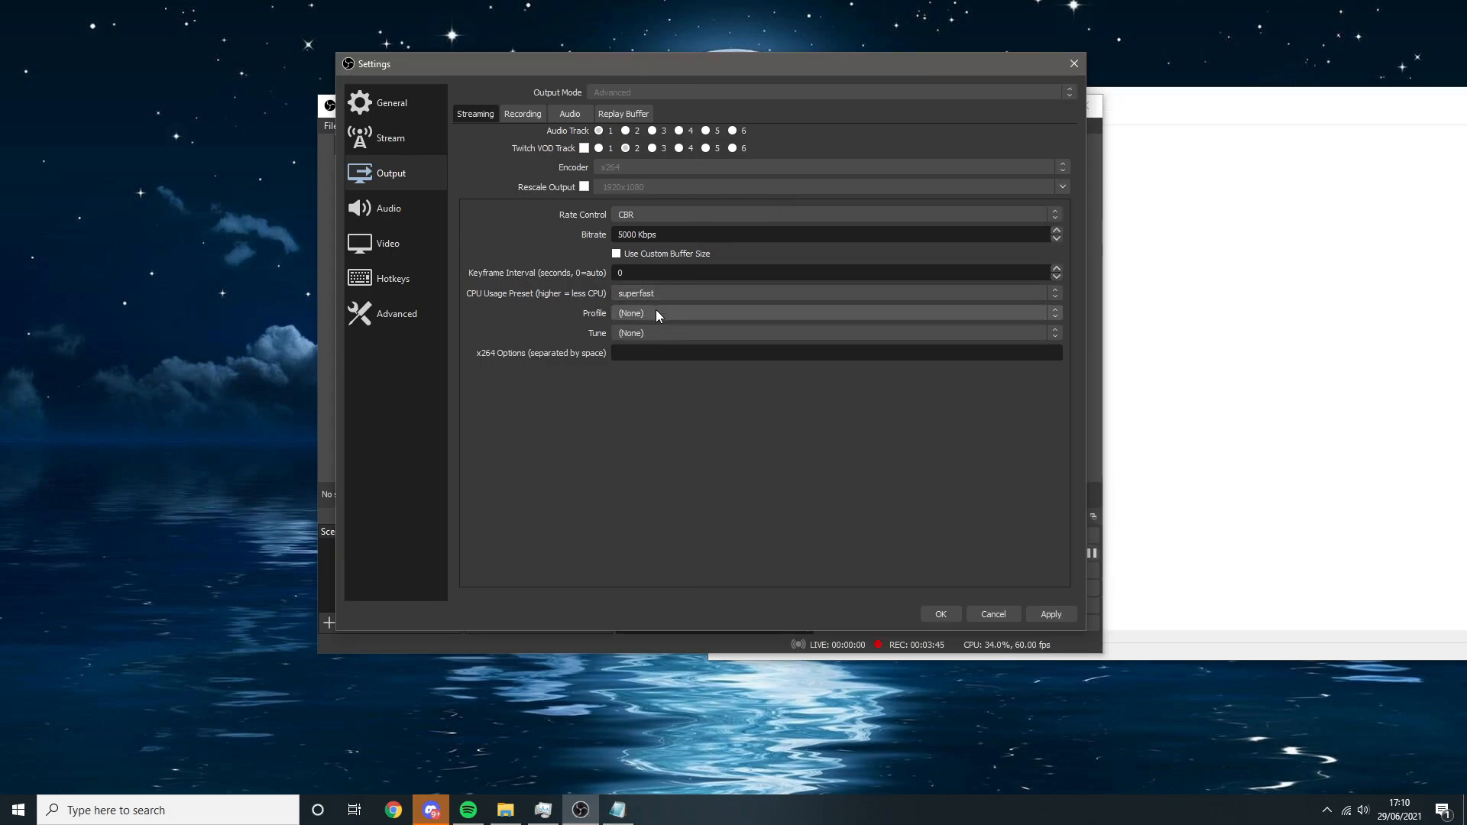
pyautogui.click(656, 313)
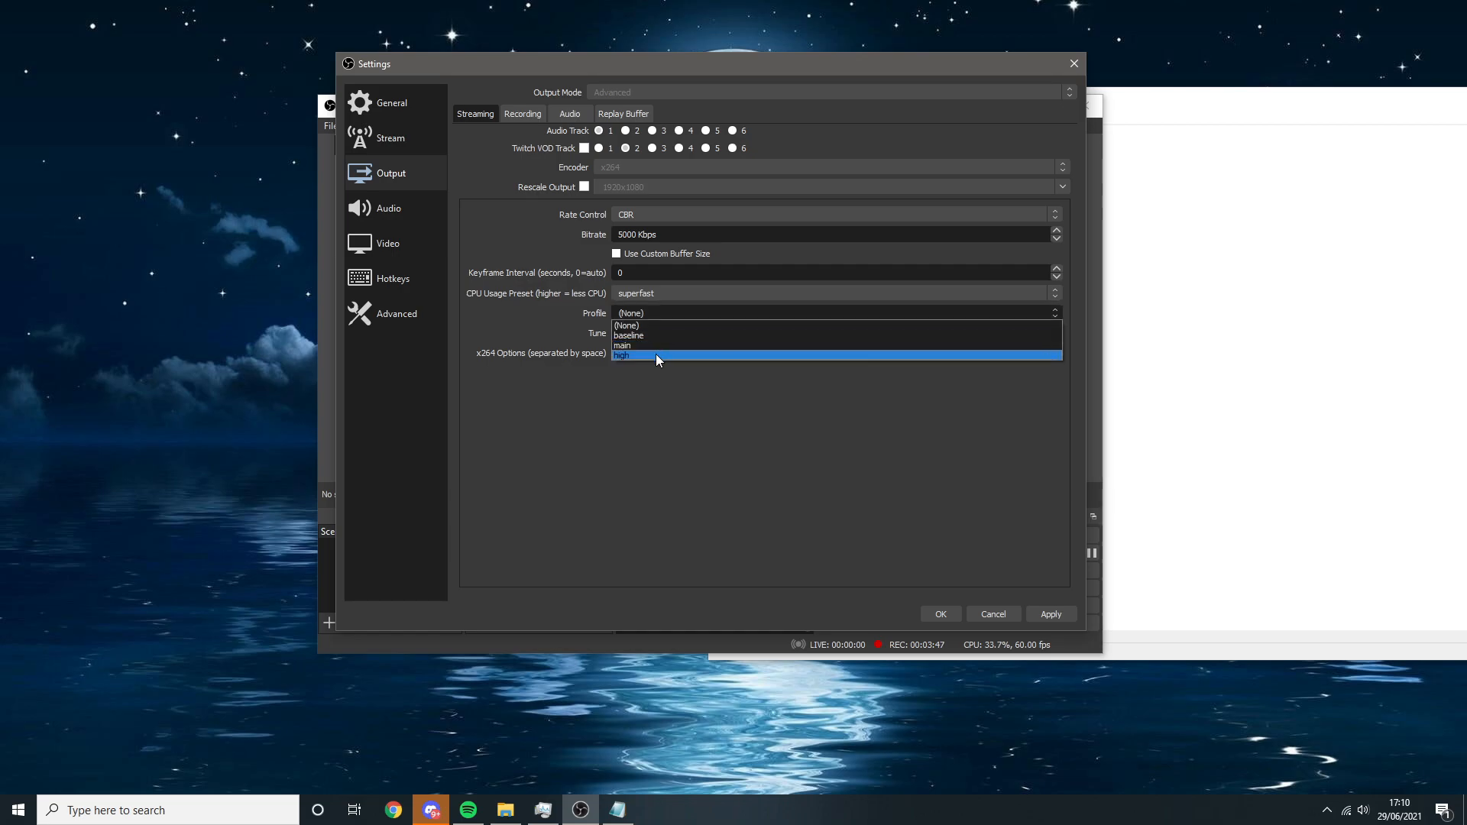
pyautogui.click(656, 355)
pyautogui.click(629, 331)
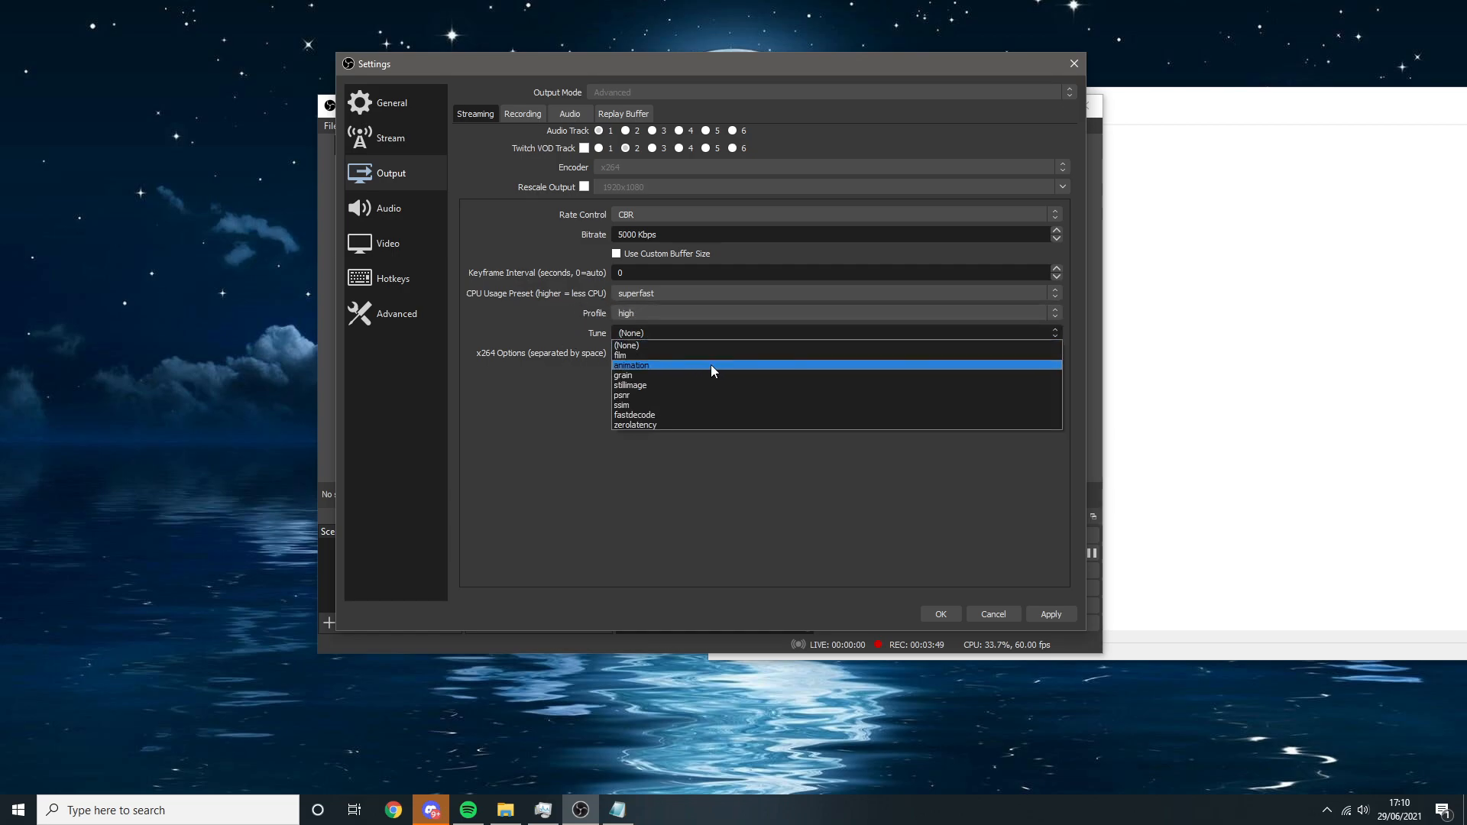
pyautogui.click(649, 425)
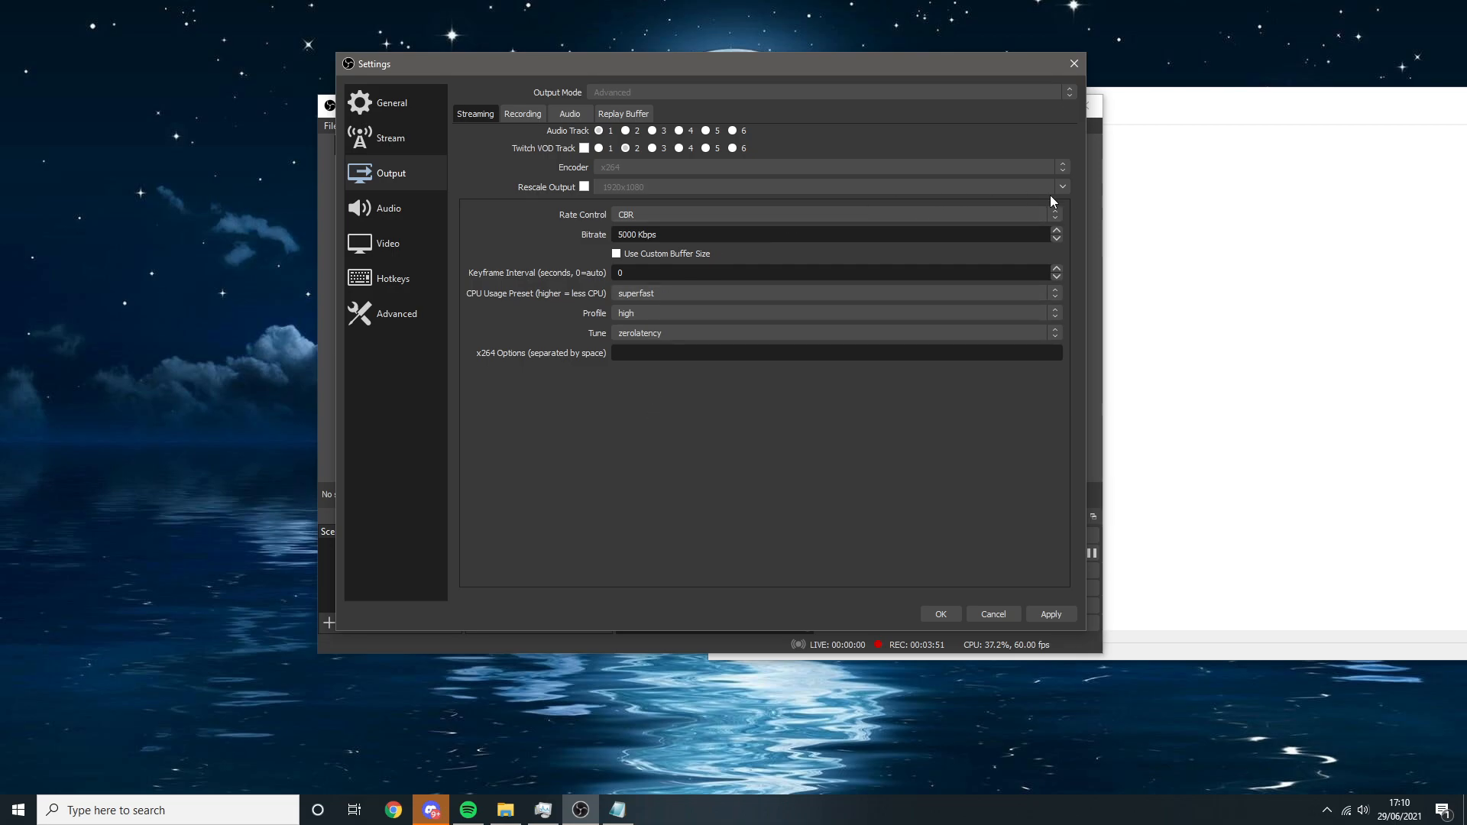
# Step: Check the streaming encoder values against the Best OBS Settings notes and put the notes window away
pyautogui.click(1206, 236)
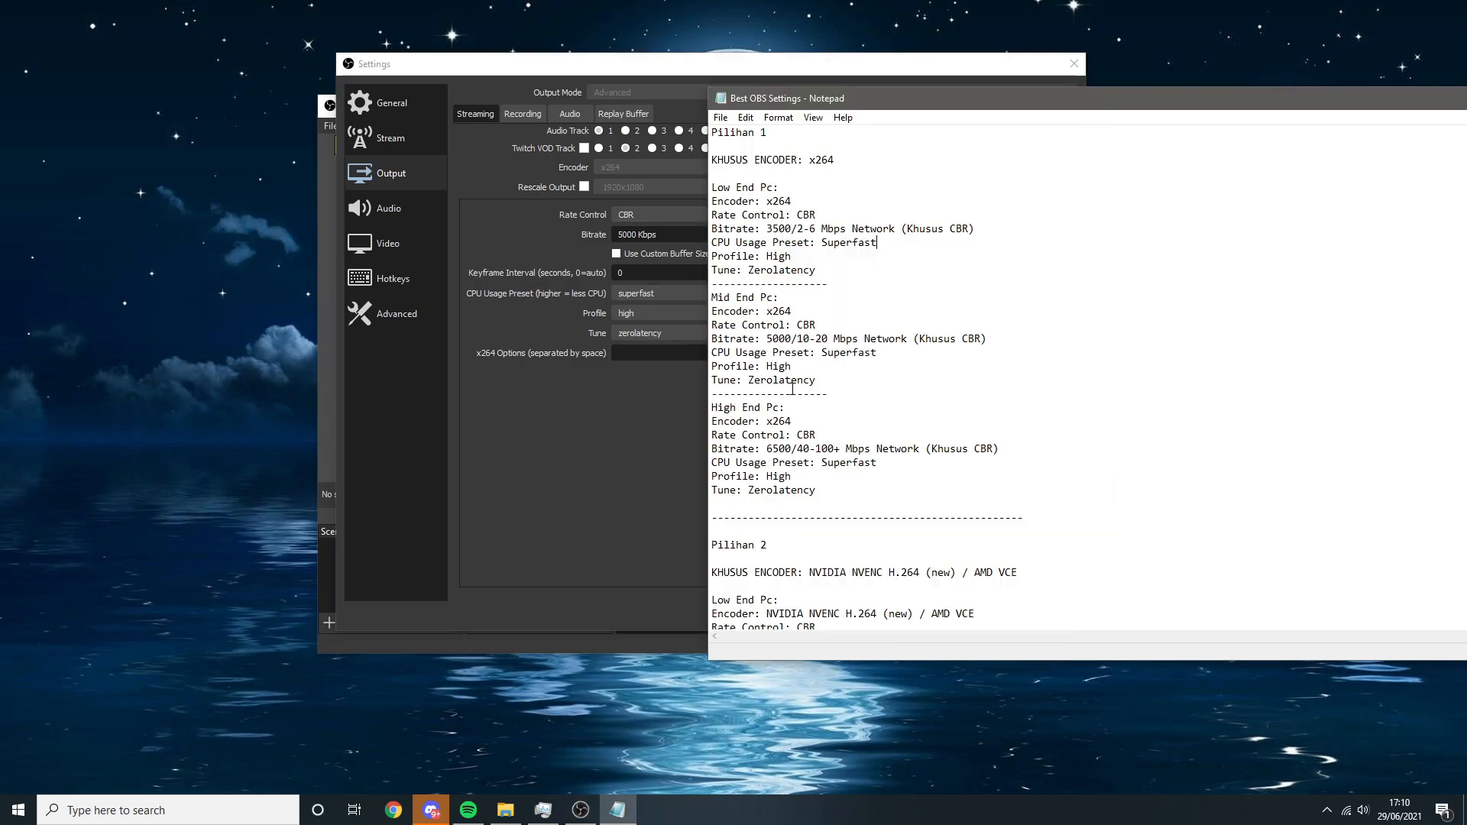
pyautogui.click(672, 415)
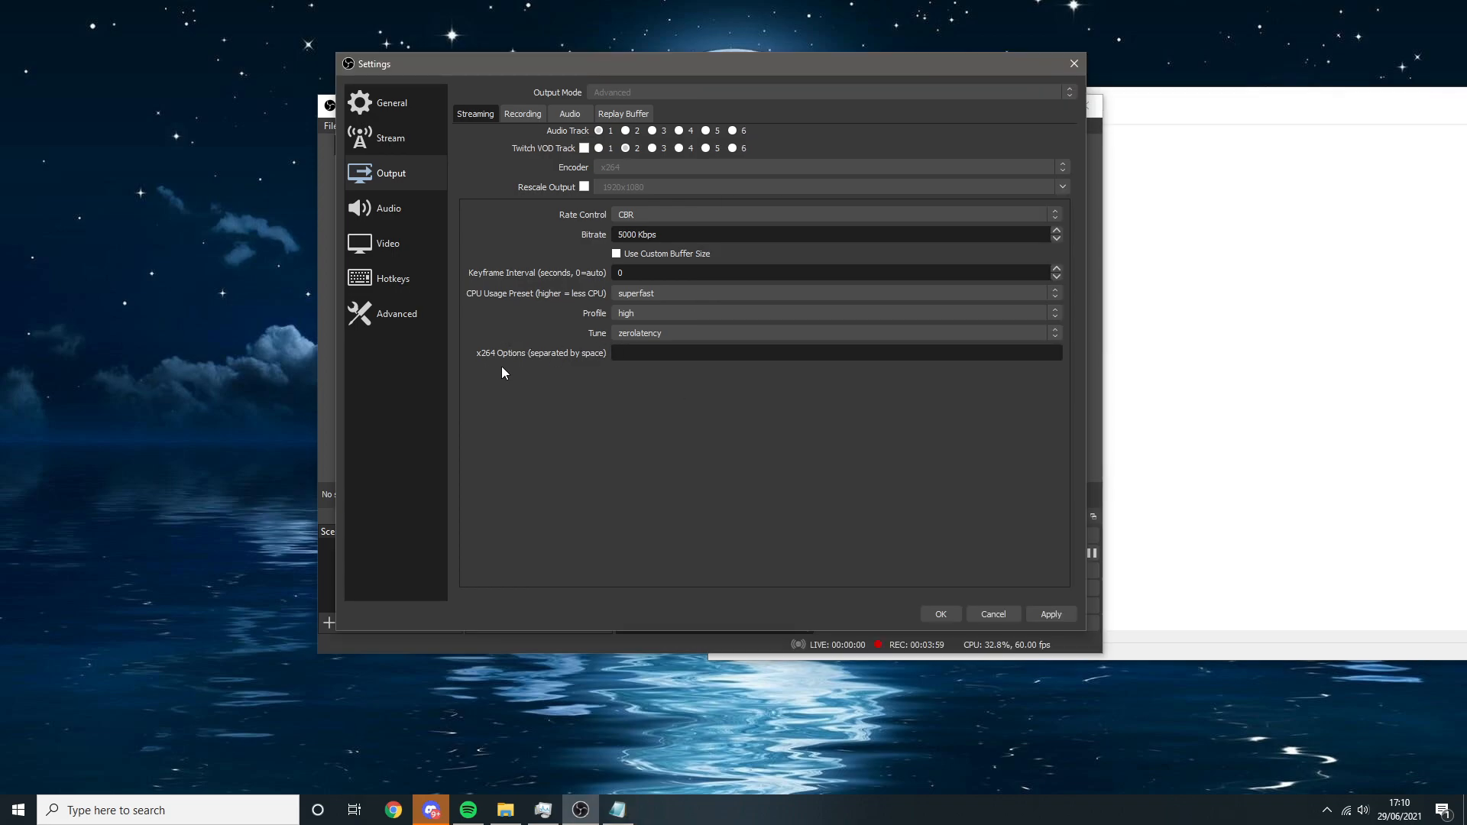
pyautogui.moveTo(1168, 98); pyautogui.dragTo(619, 95)
pyautogui.click(1158, 89)
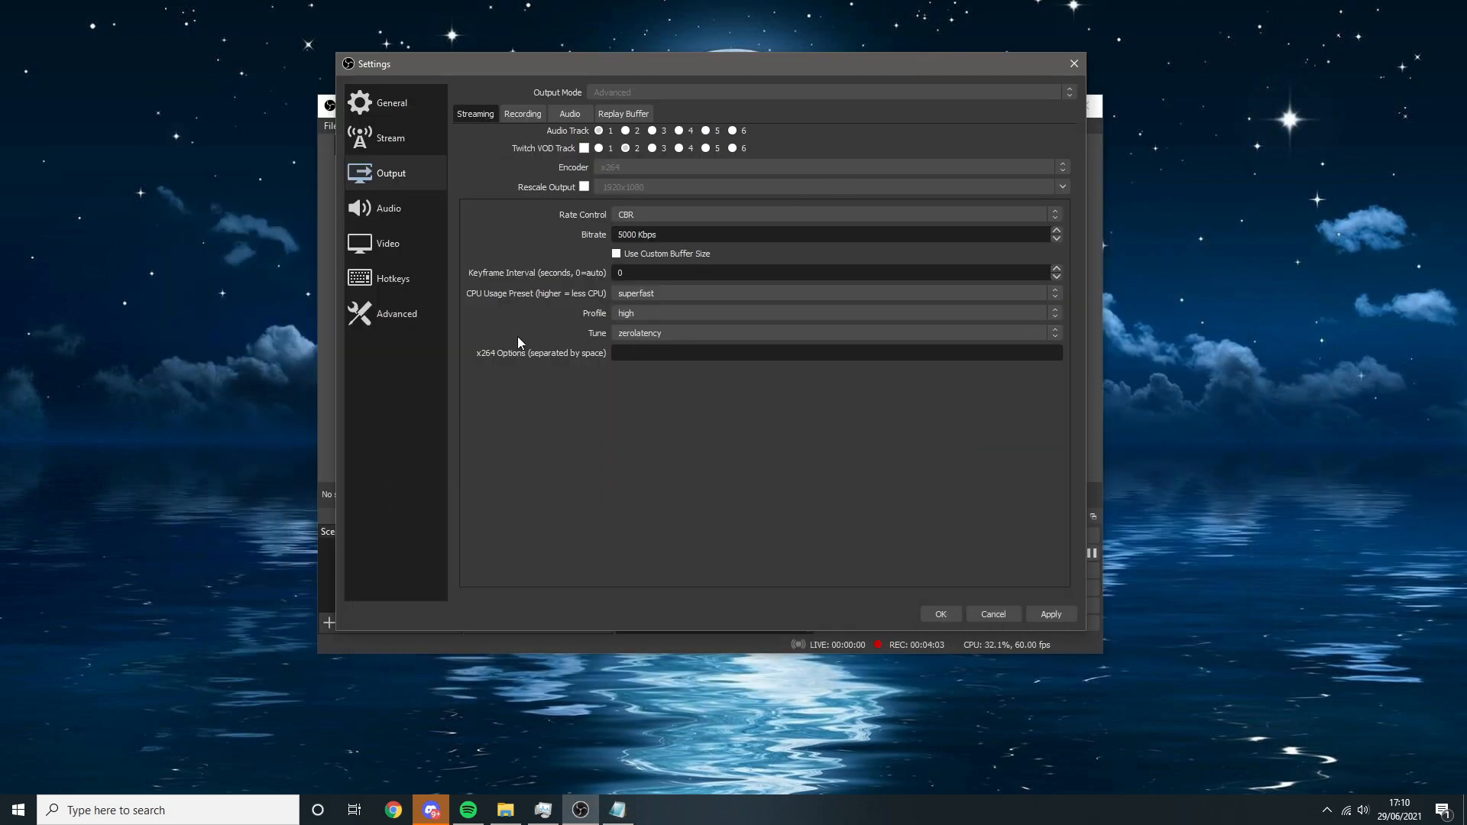
# Step: Copy "bframes=2 b-adapt=0 partitions=none scenecut=0 no-weightb weightp=0 sliced-threads" from the x264 Options notes into the streaming encoder's x264 options
pyautogui.hotkey('alt', 'Tab')
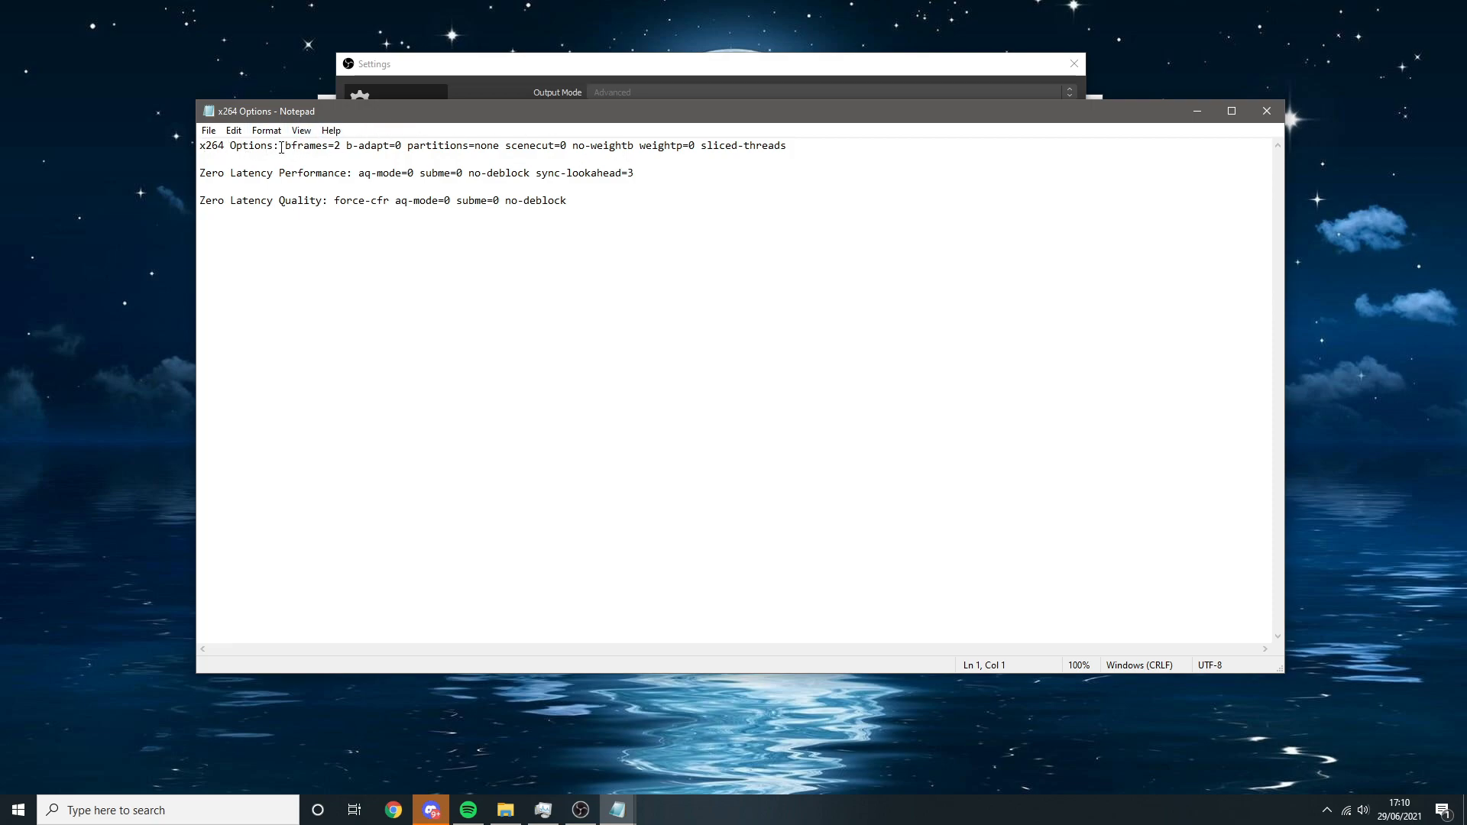
pyautogui.moveTo(285, 146); pyautogui.dragTo(795, 146)
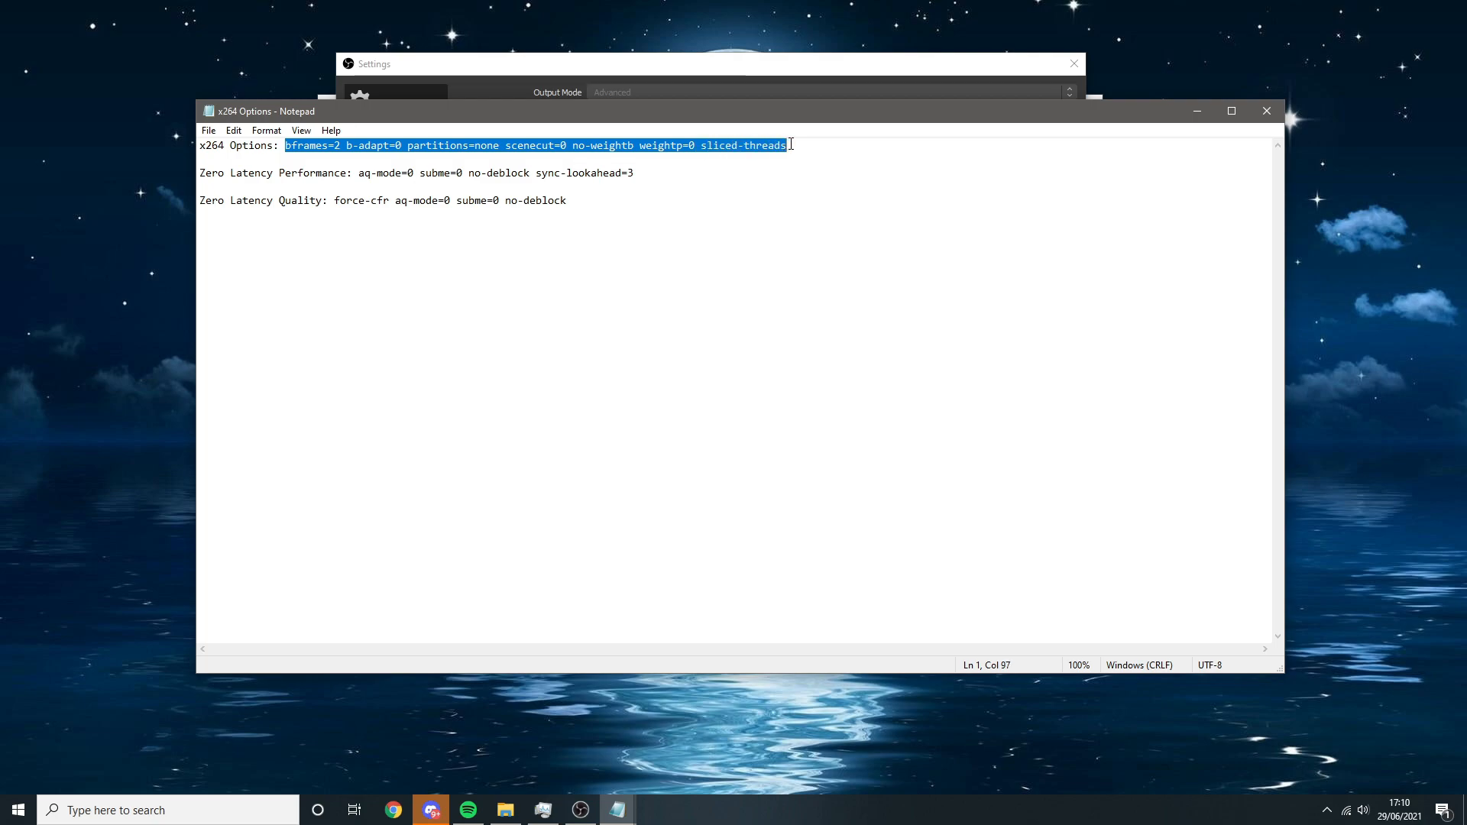
pyautogui.rightClick(515, 149)
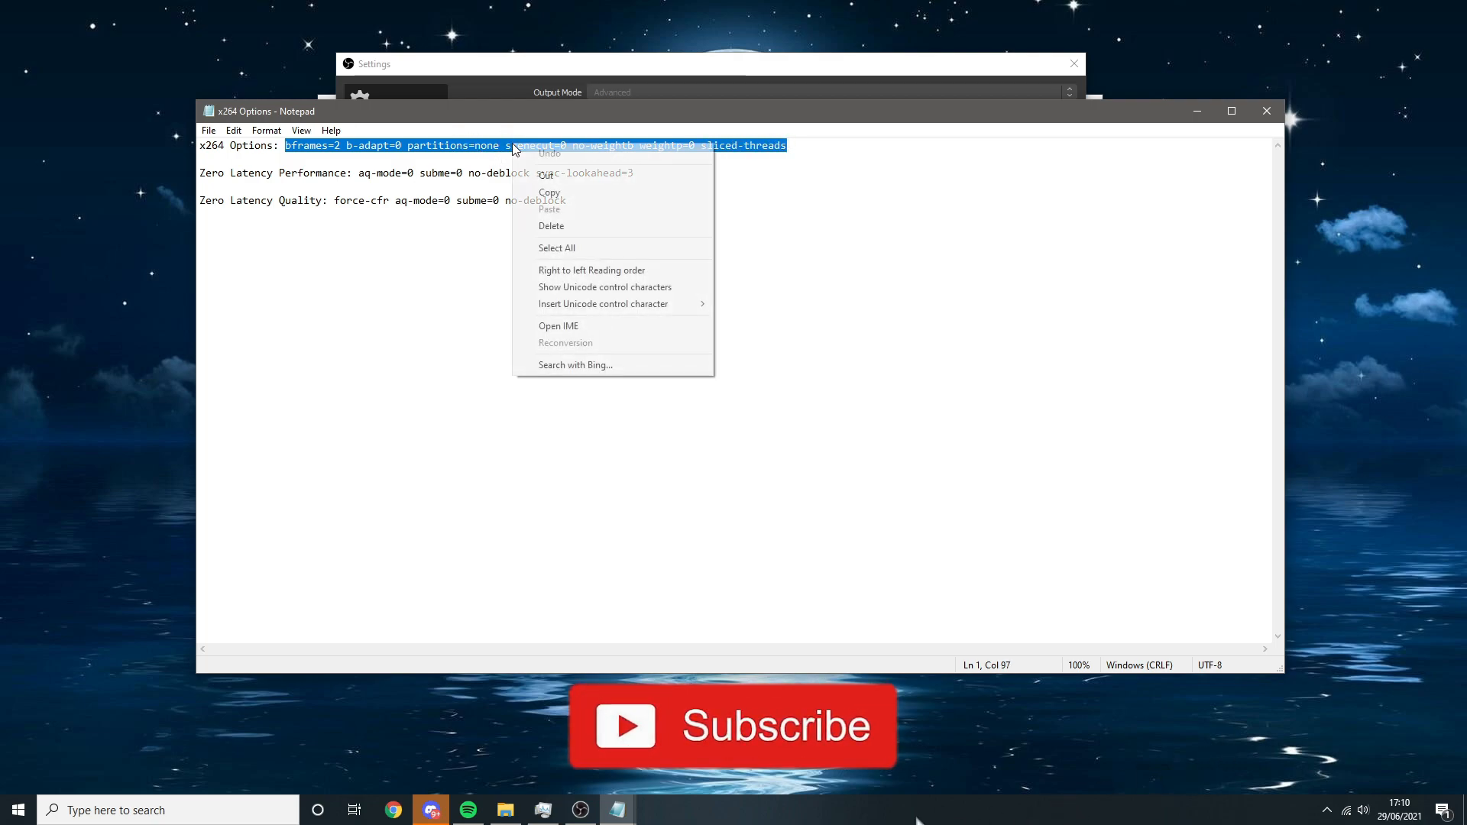
pyautogui.click(550, 191)
pyautogui.click(1198, 111)
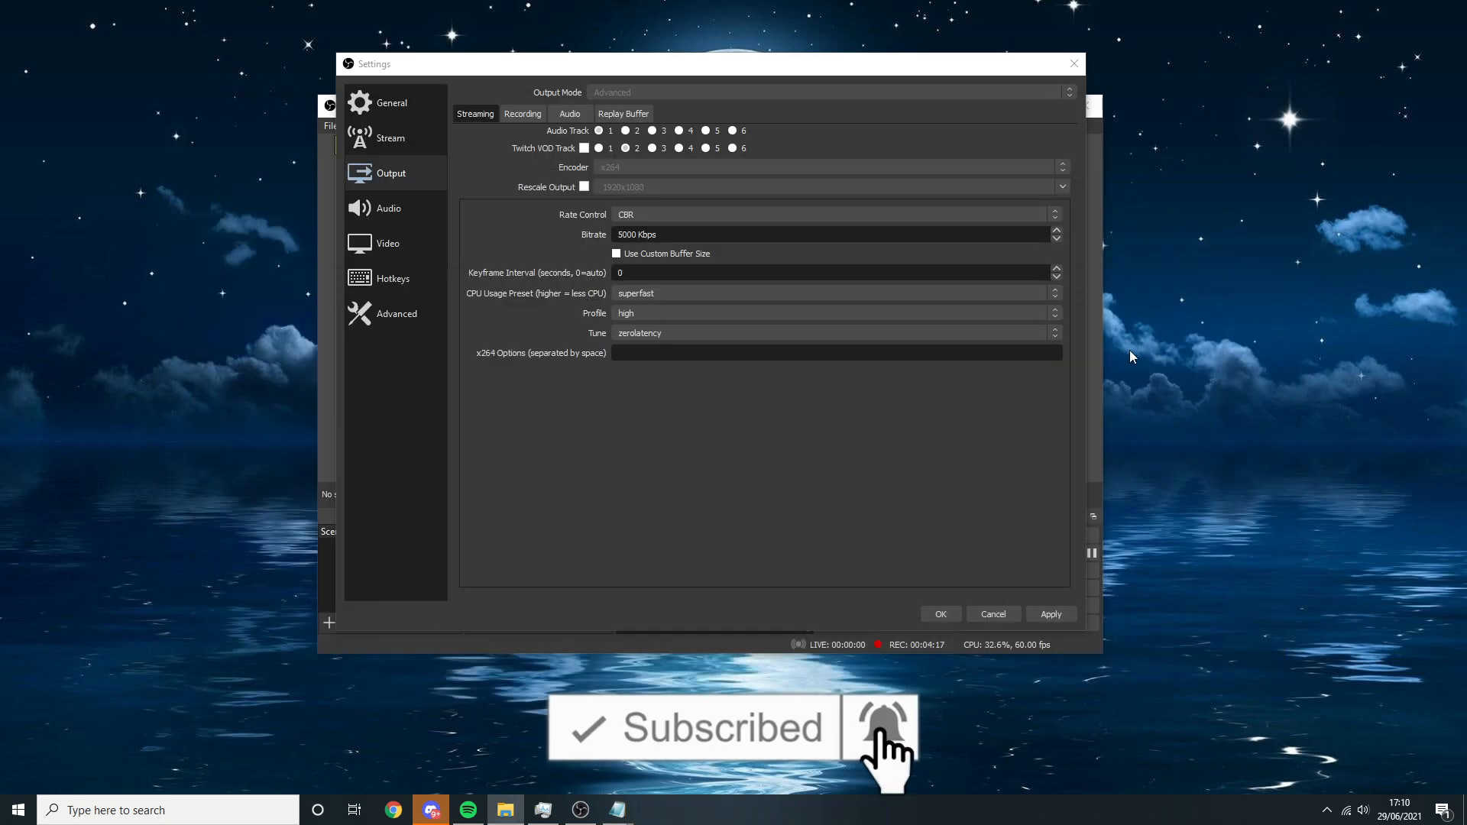
pyautogui.click(660, 354)
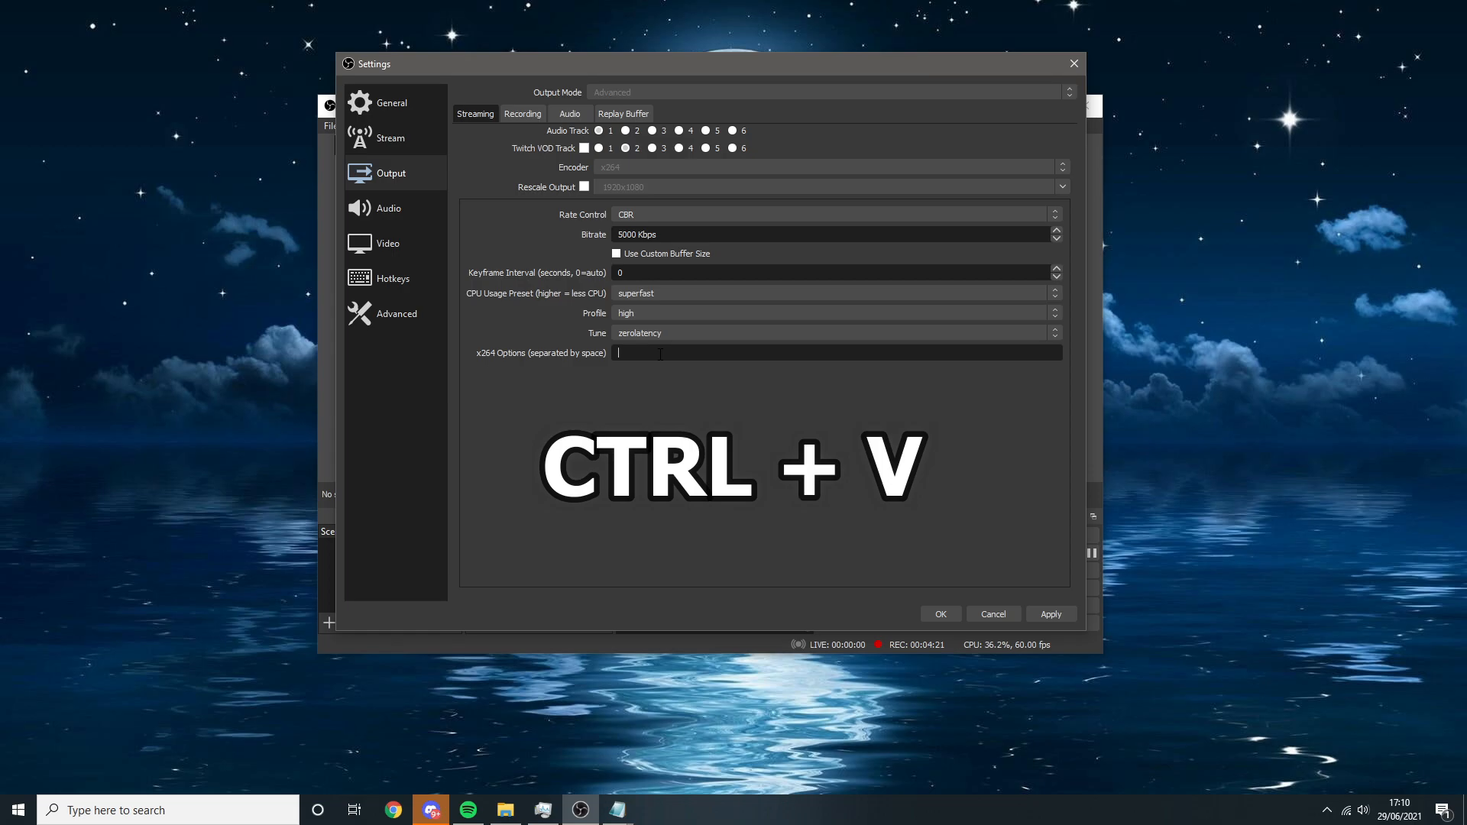
pyautogui.hotkey('ctrl', 'v')
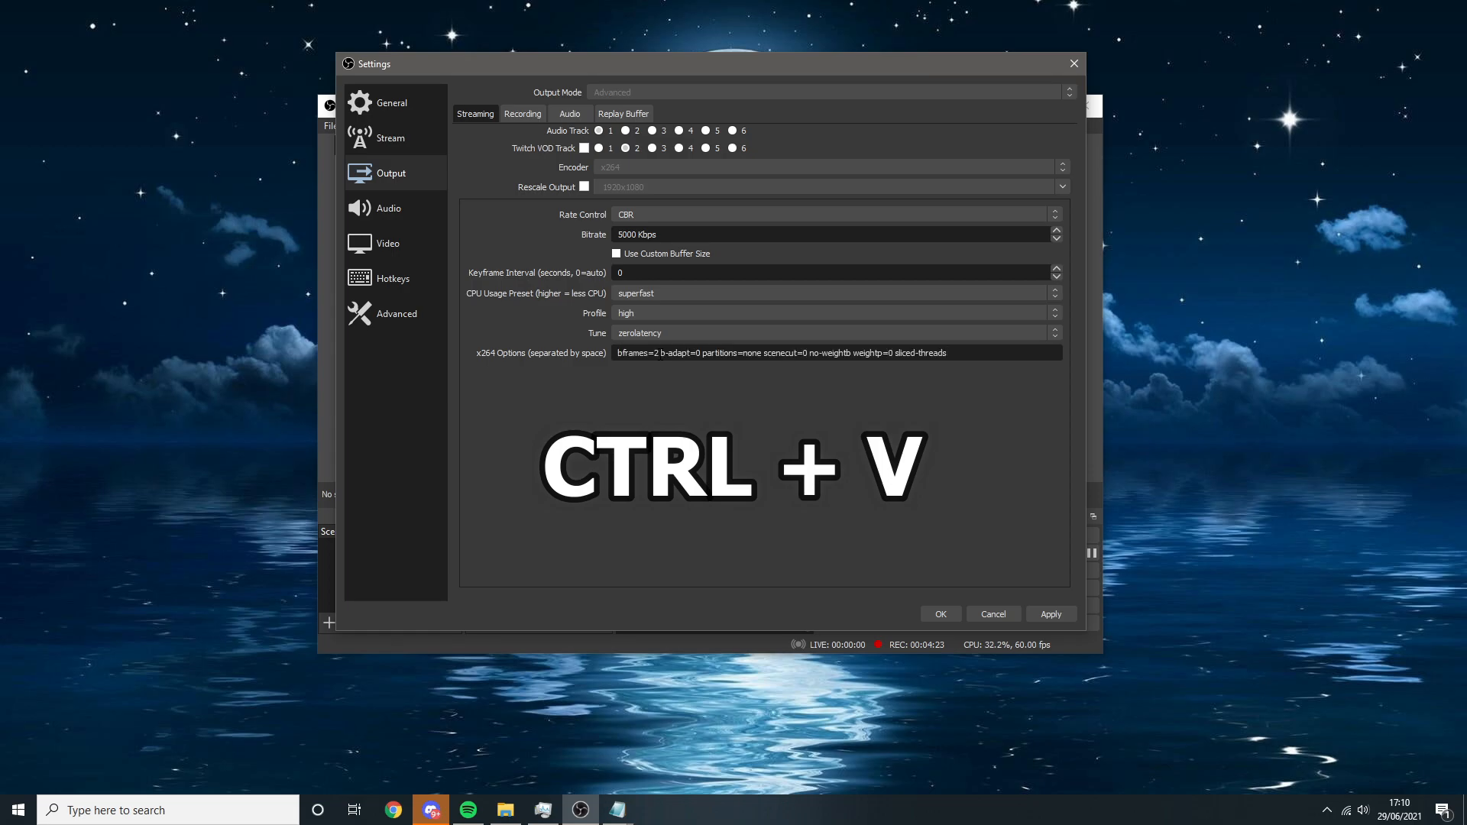
# Step: Append the Zero Latency Performance options "aq-mode=0 subme=0 no-deblock sync-lookahead=3" from the notes to the streaming encoder's x264 options
pyautogui.moveTo(623, 815)
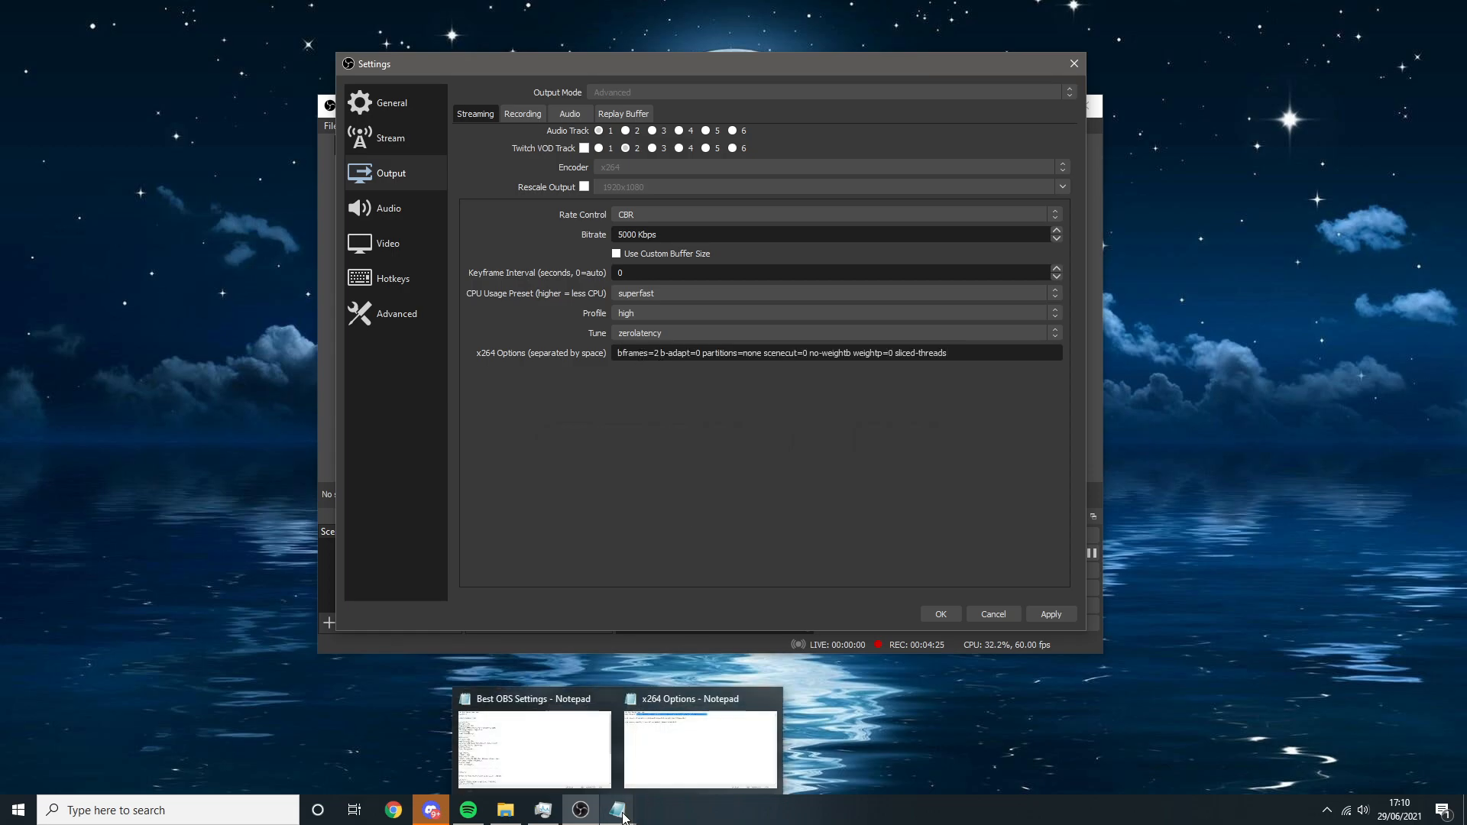
pyautogui.click(647, 757)
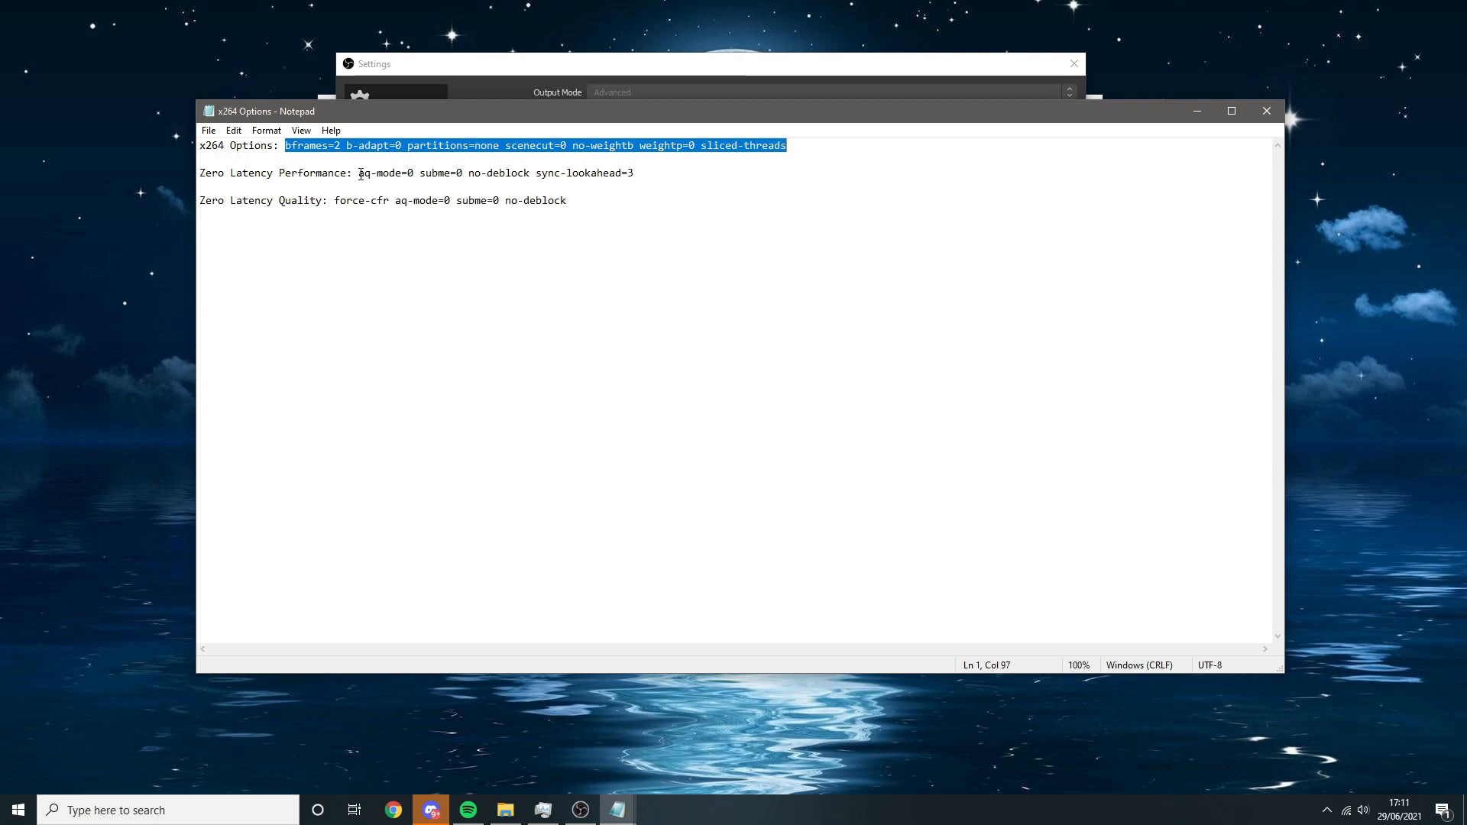
pyautogui.moveTo(360, 174); pyautogui.dragTo(642, 181)
pyautogui.rightClick(619, 175)
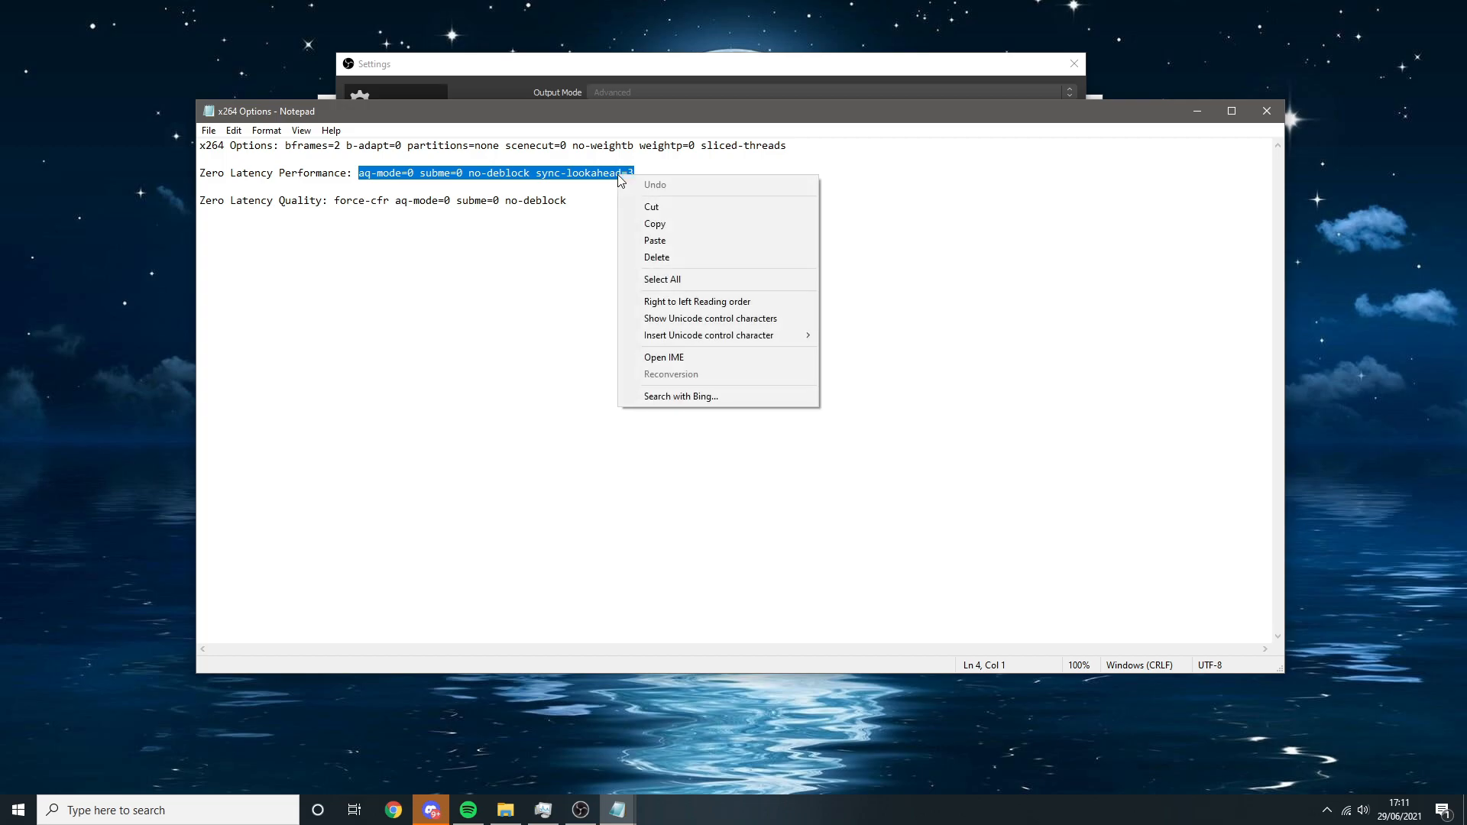
pyautogui.click(671, 219)
pyautogui.click(1197, 112)
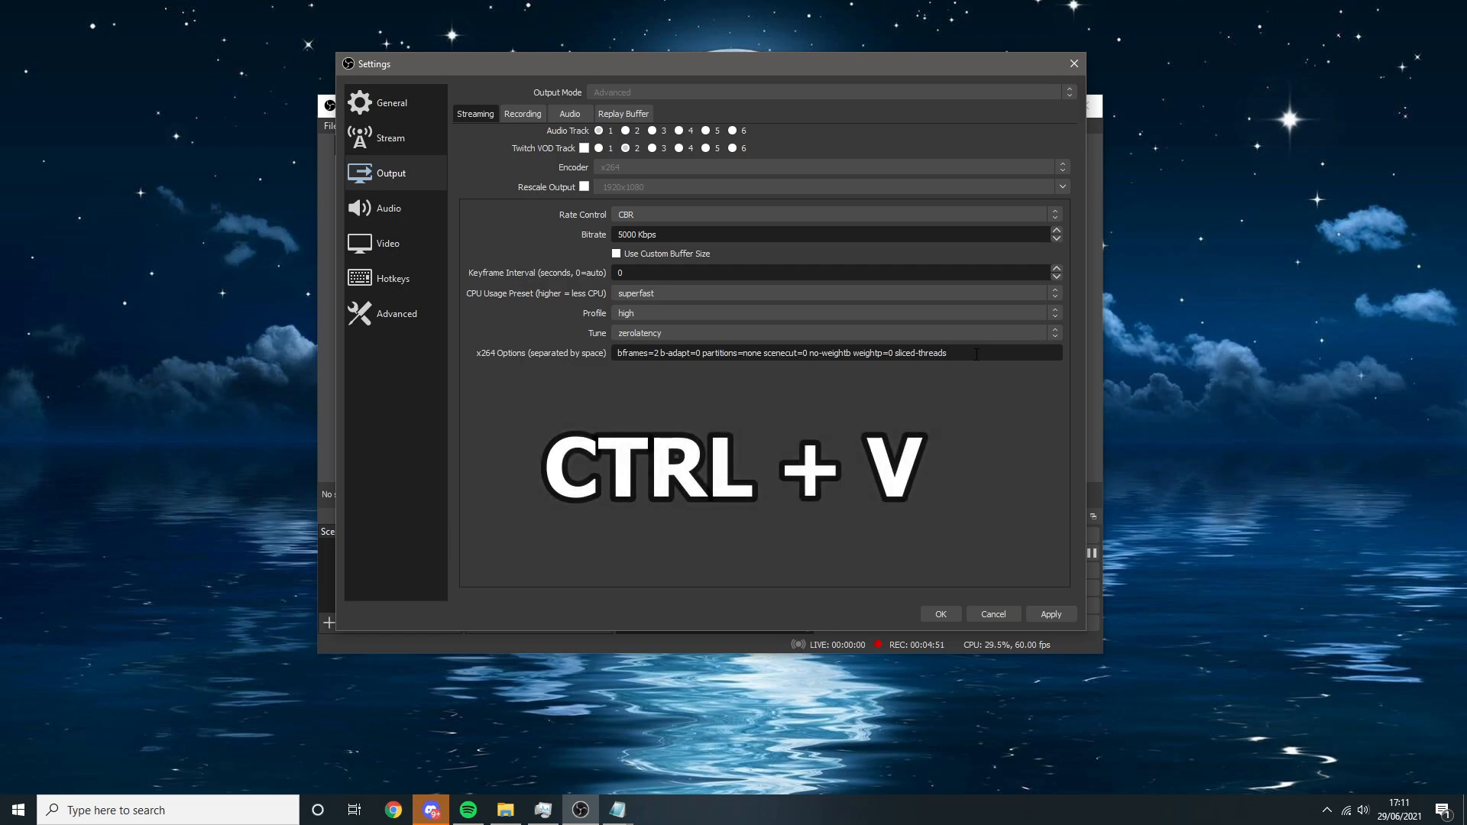
pyautogui.hotkey('ctrl', 'v')
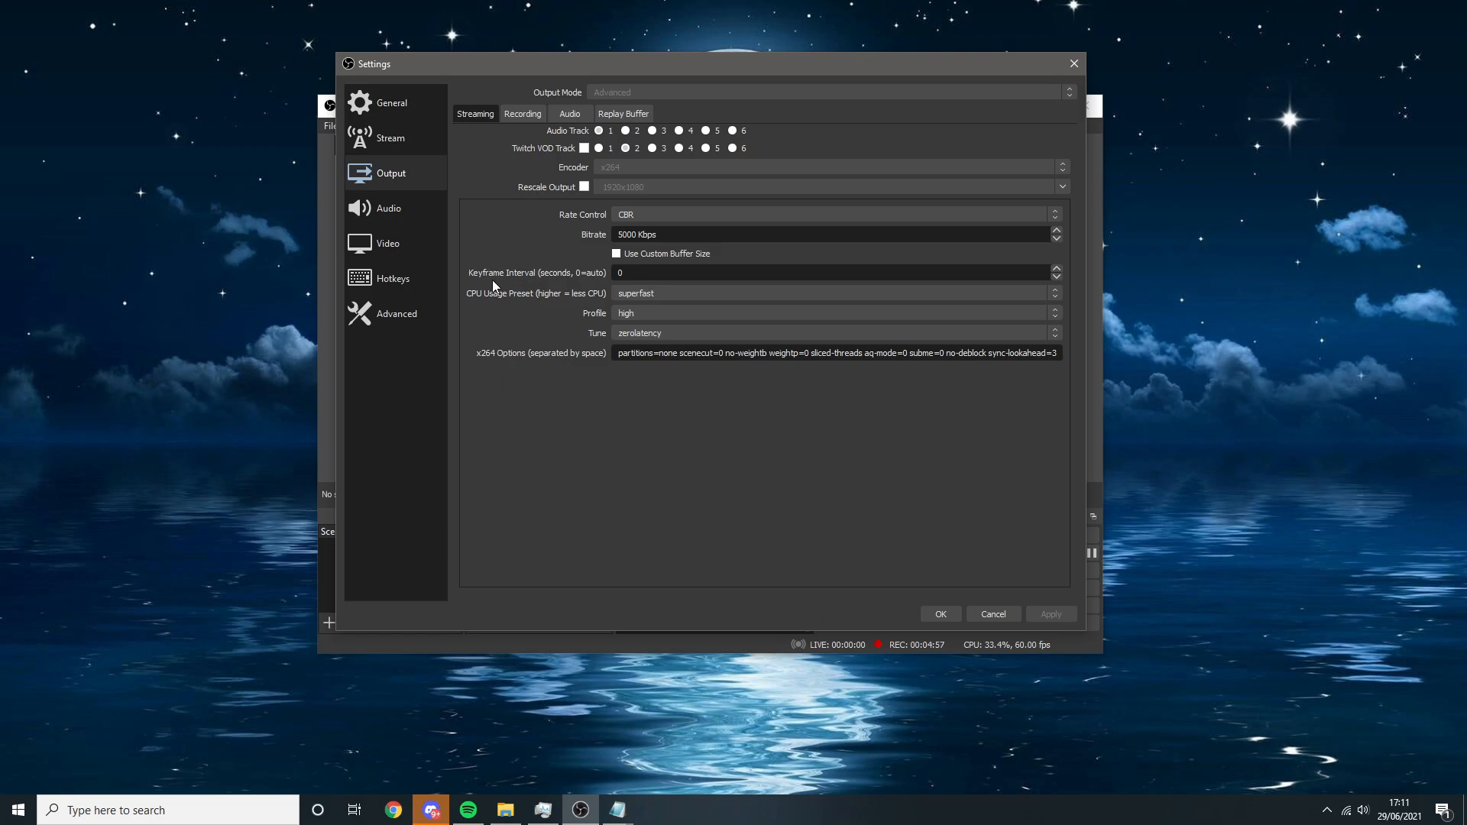
# Step: Review the output audio tracks and streaming values, plus the audio device, video and hotkey settings
pyautogui.click(557, 115)
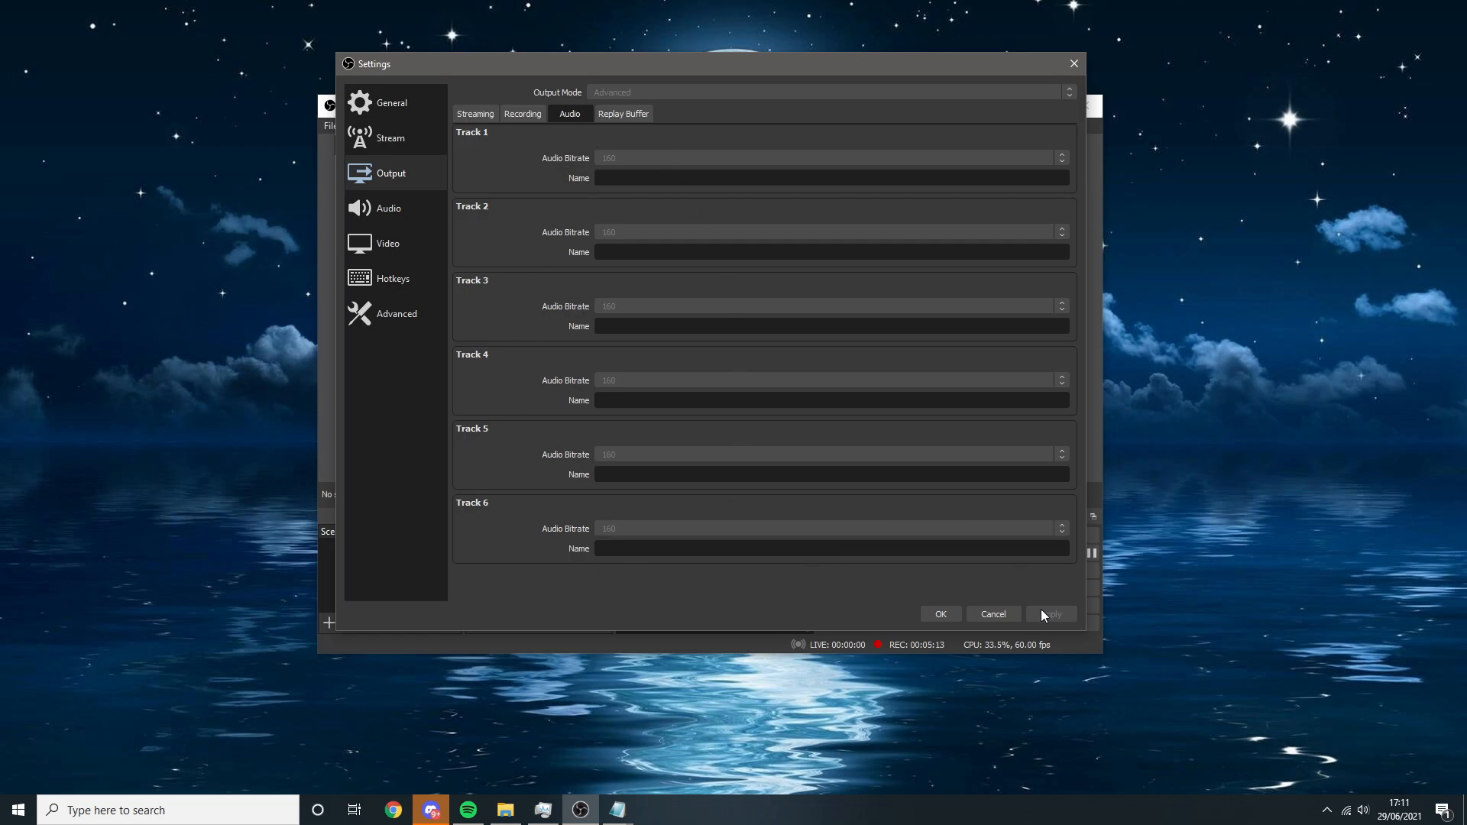
pyautogui.click(481, 119)
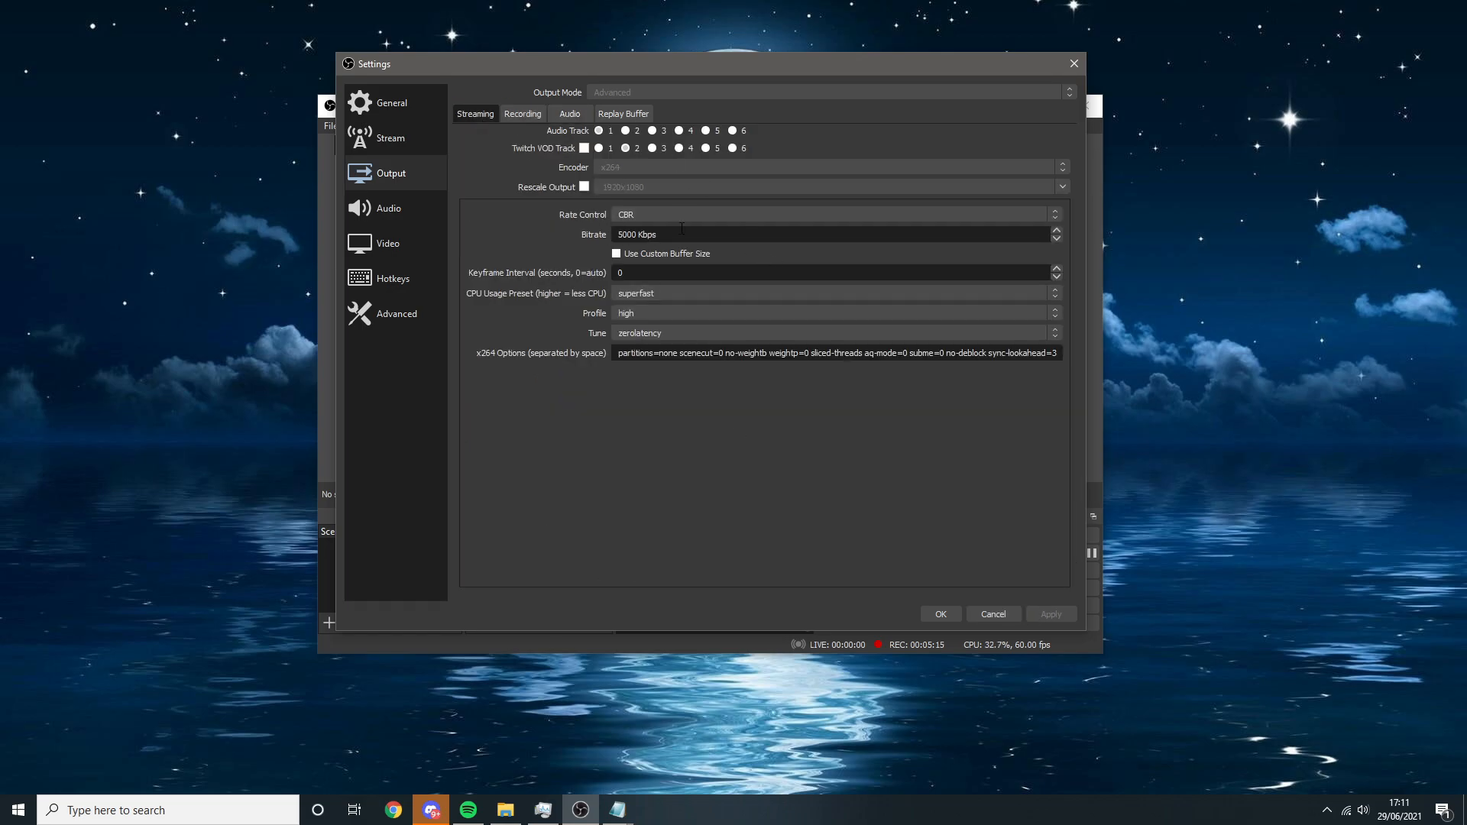
pyautogui.click(402, 207)
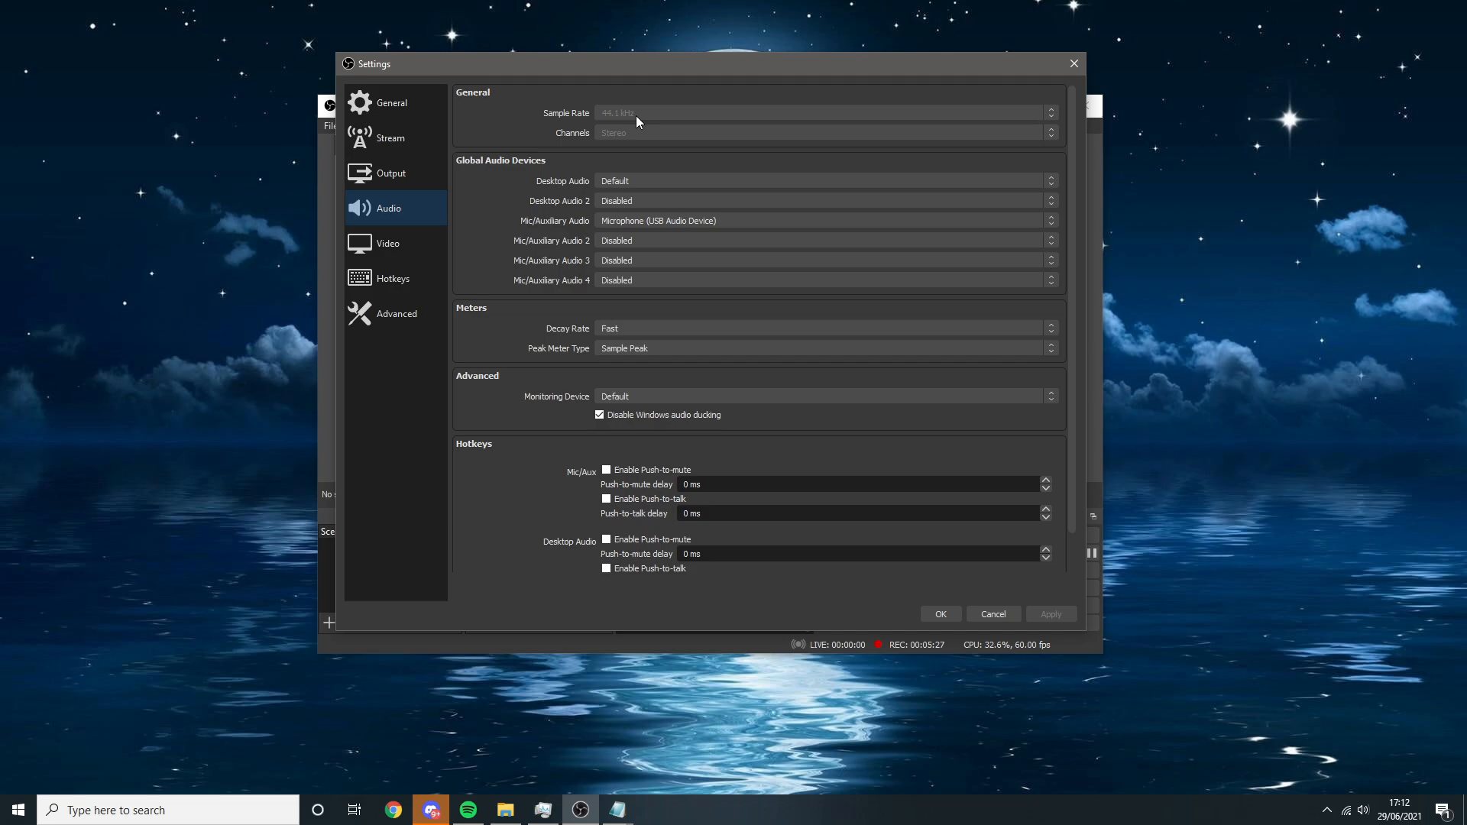
pyautogui.click(411, 247)
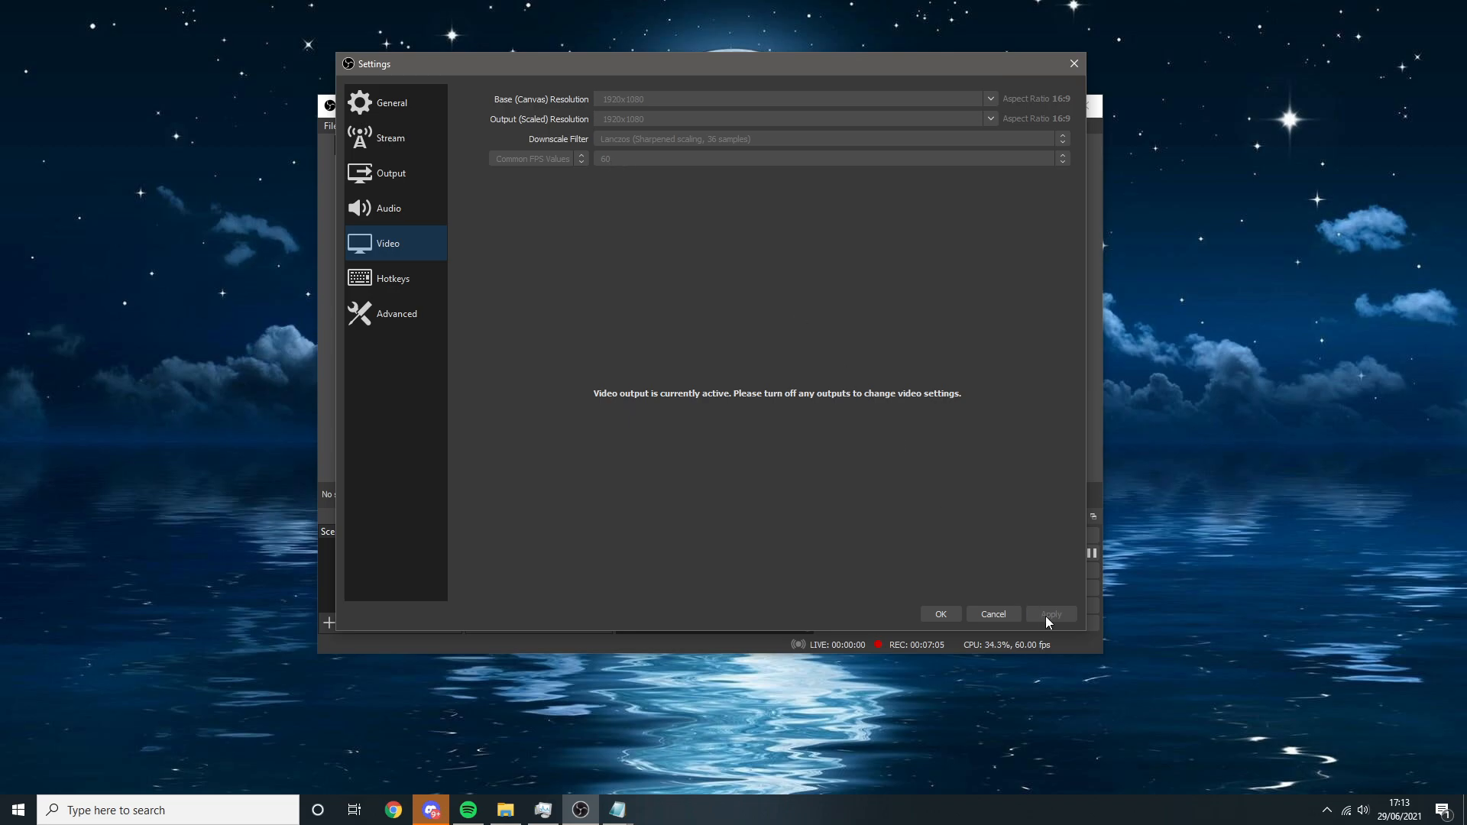
pyautogui.click(430, 292)
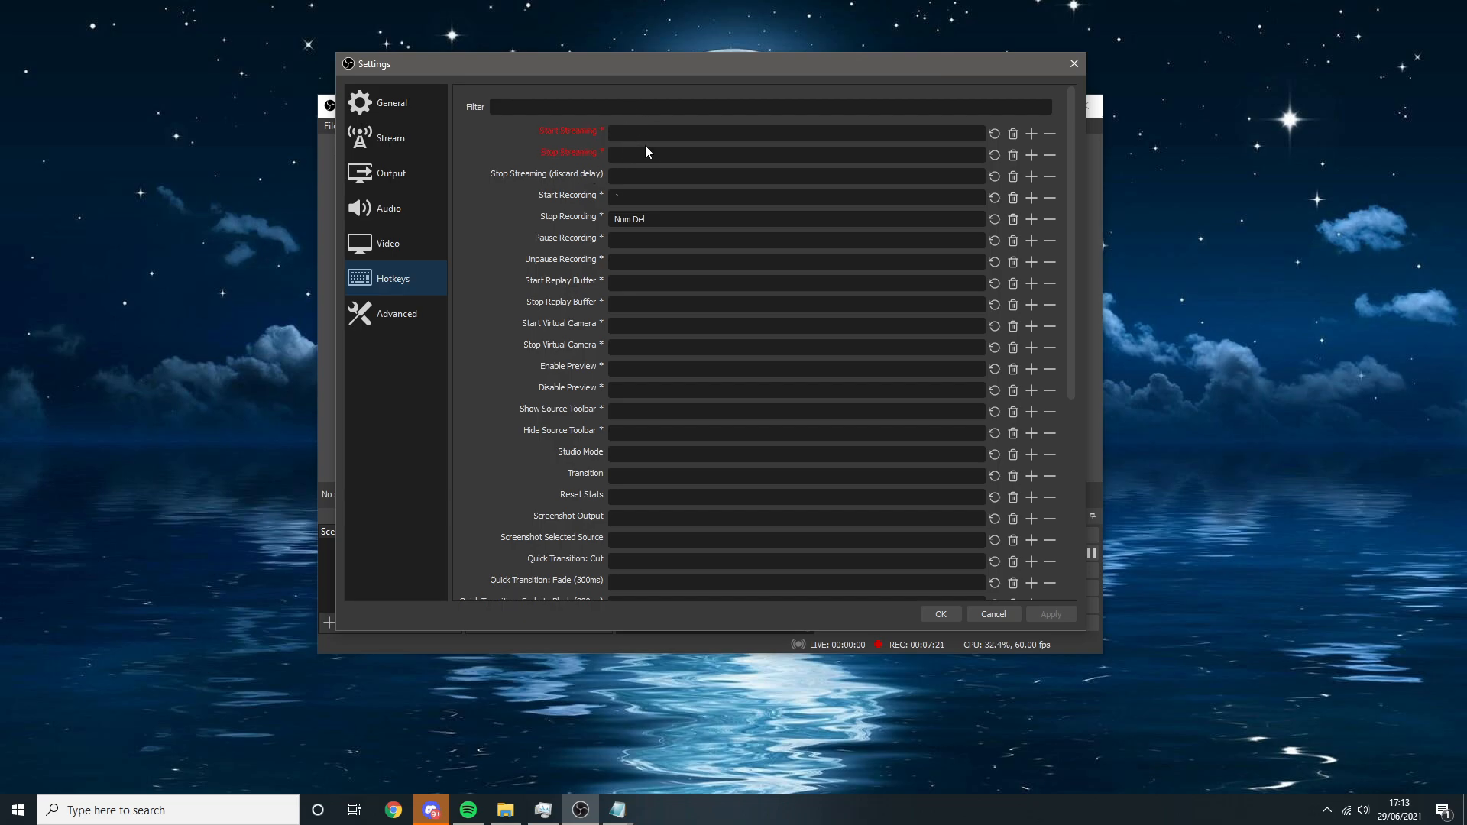
# Step: Set the advanced process priority to Above Normal and close the settings, accepting the changes
pyautogui.click(394, 317)
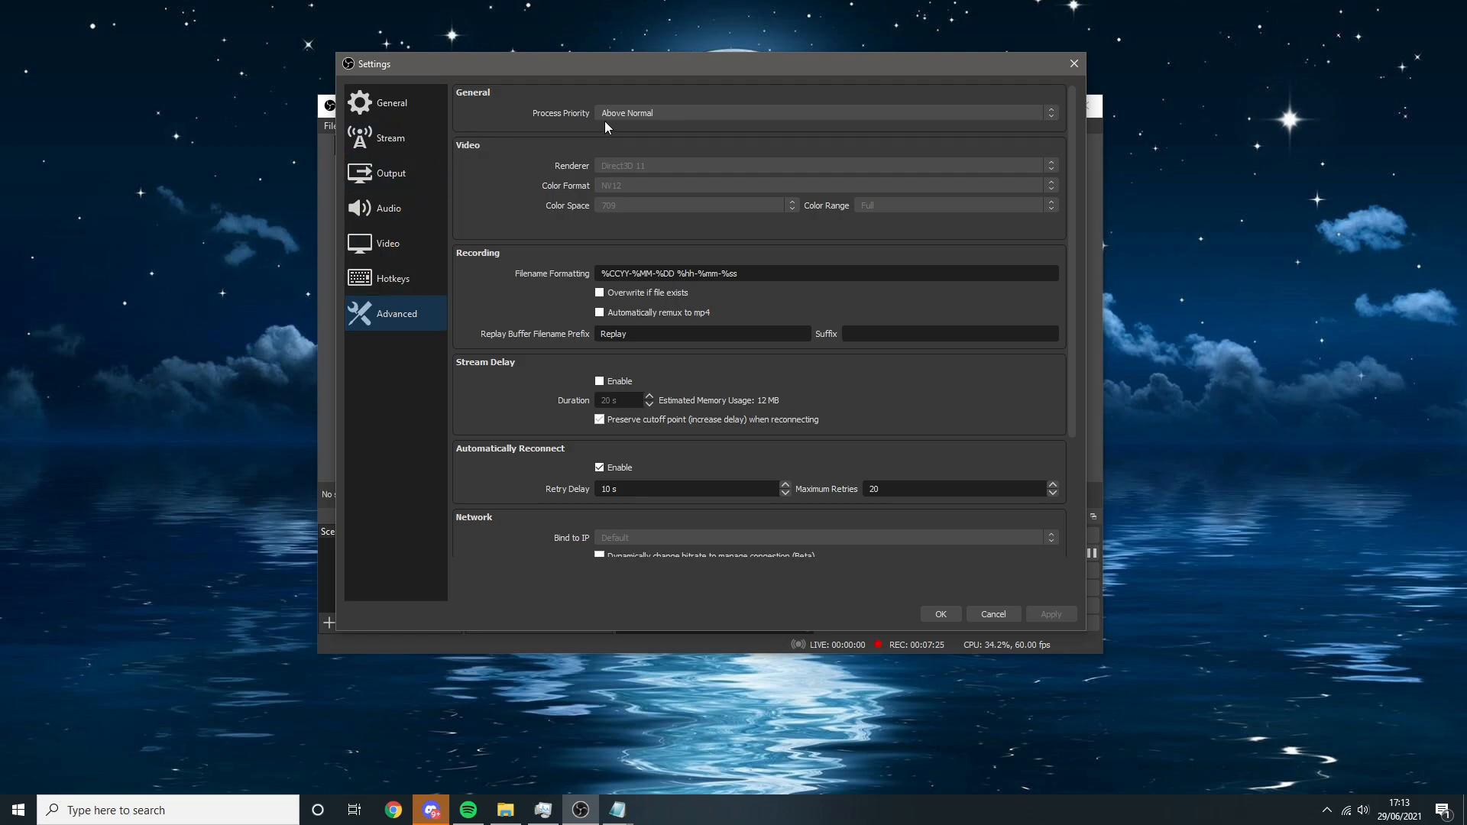
pyautogui.click(623, 112)
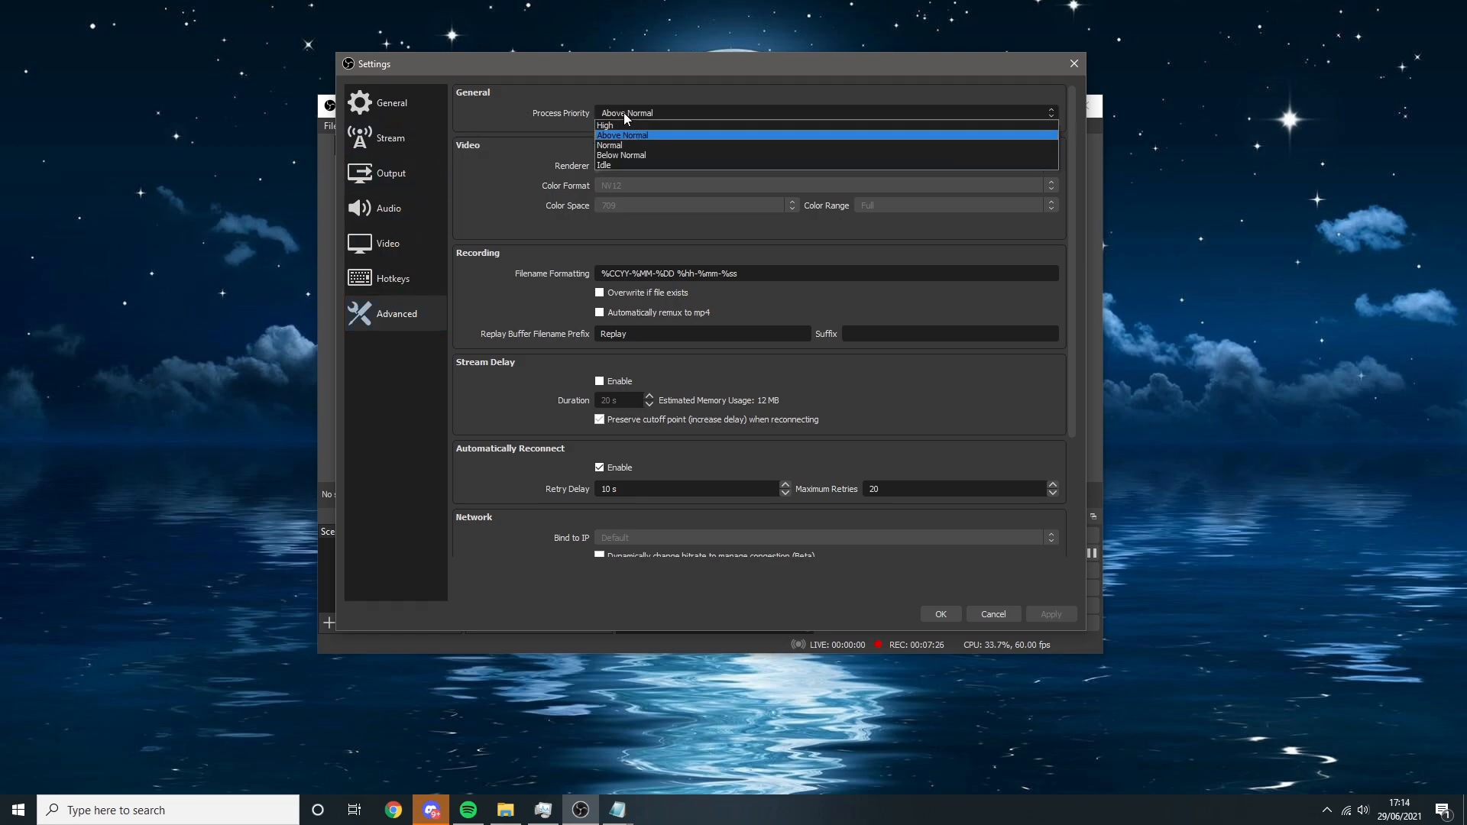
pyautogui.click(656, 135)
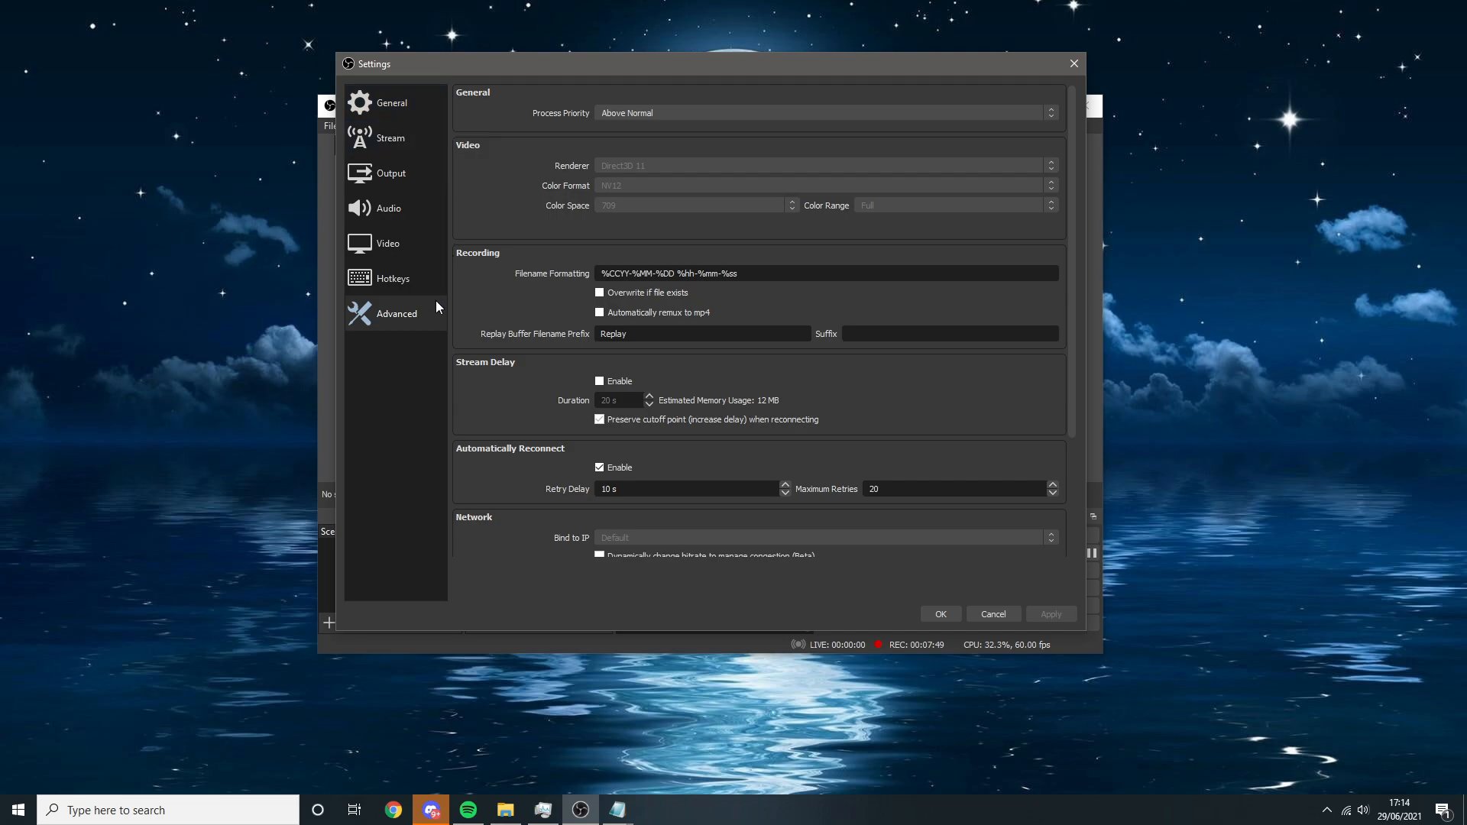
pyautogui.click(957, 613)
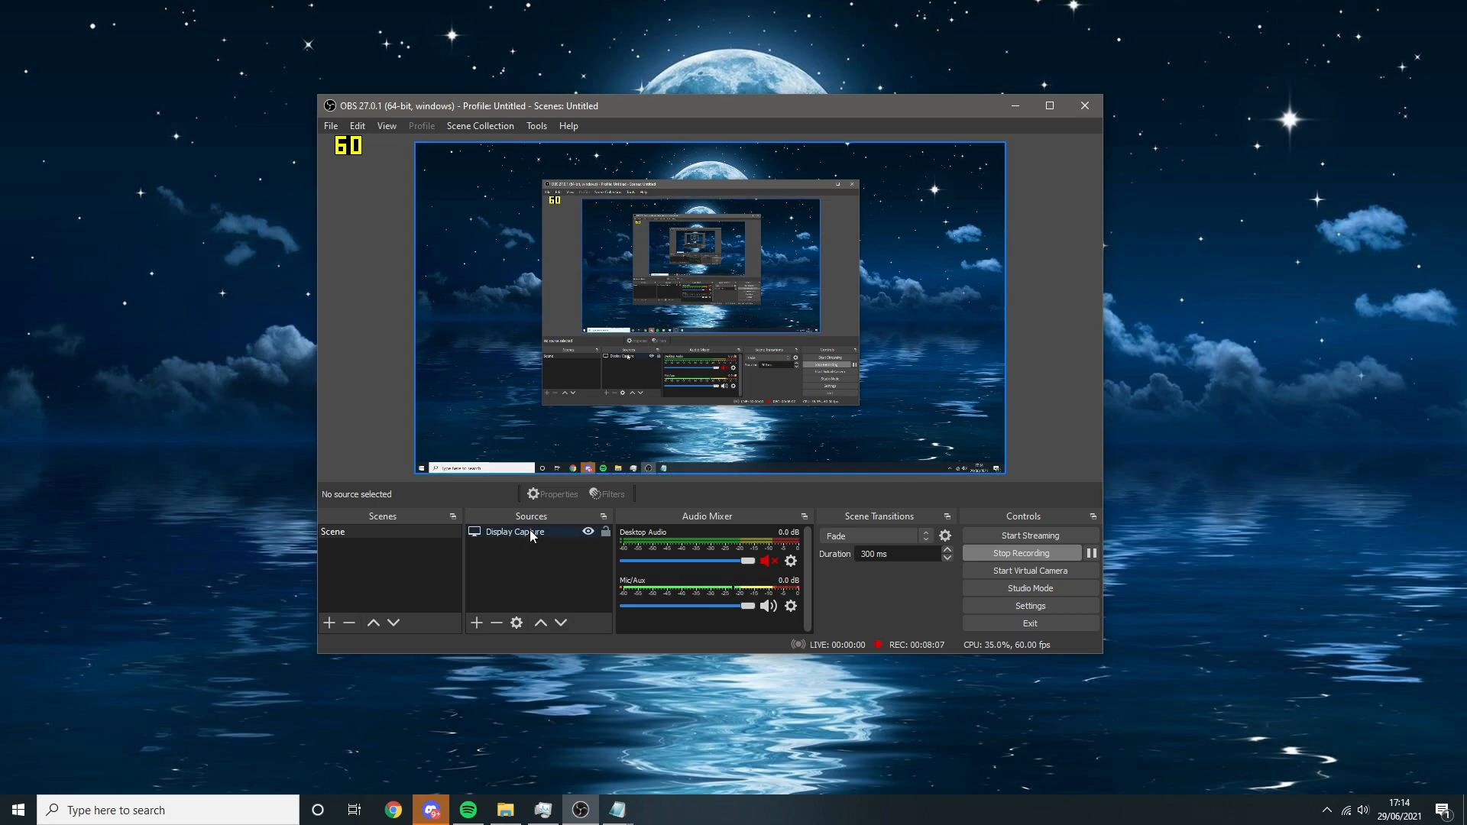
# Step: Look over the source types that can be added to the scene, dismiss the list and minimize OBS
pyautogui.click(477, 624)
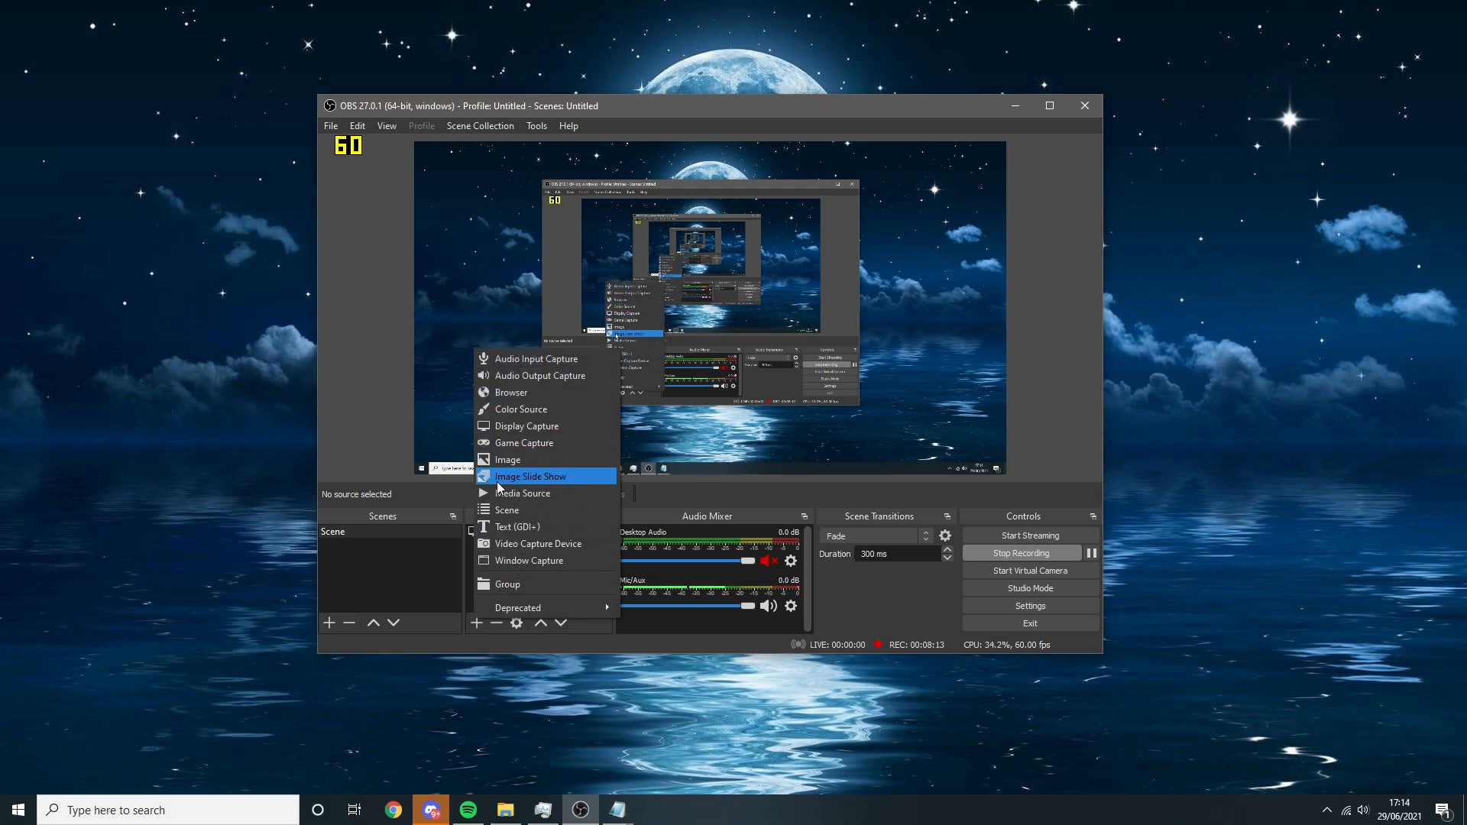
pyautogui.click(459, 564)
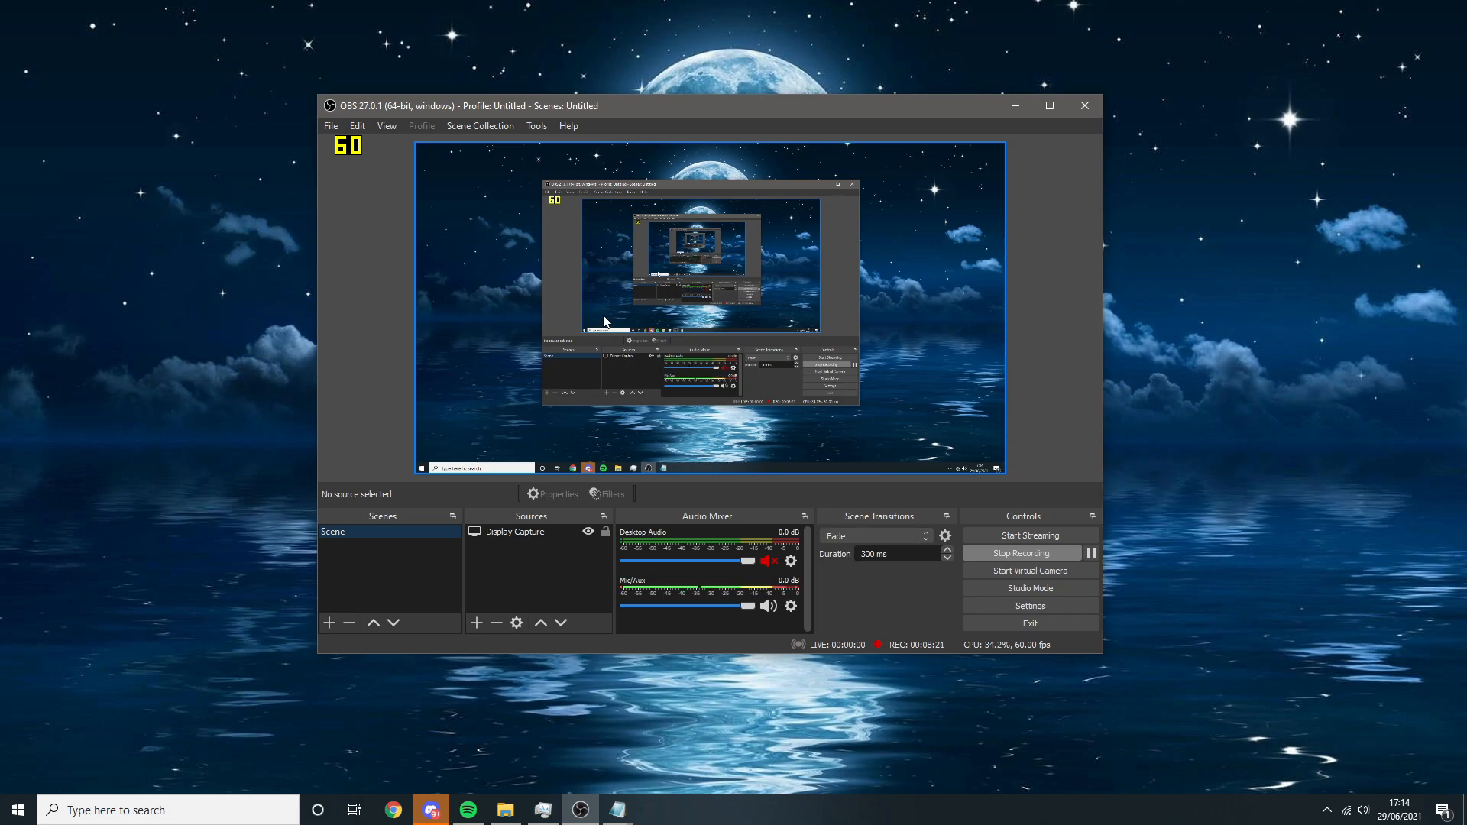
pyautogui.click(1015, 107)
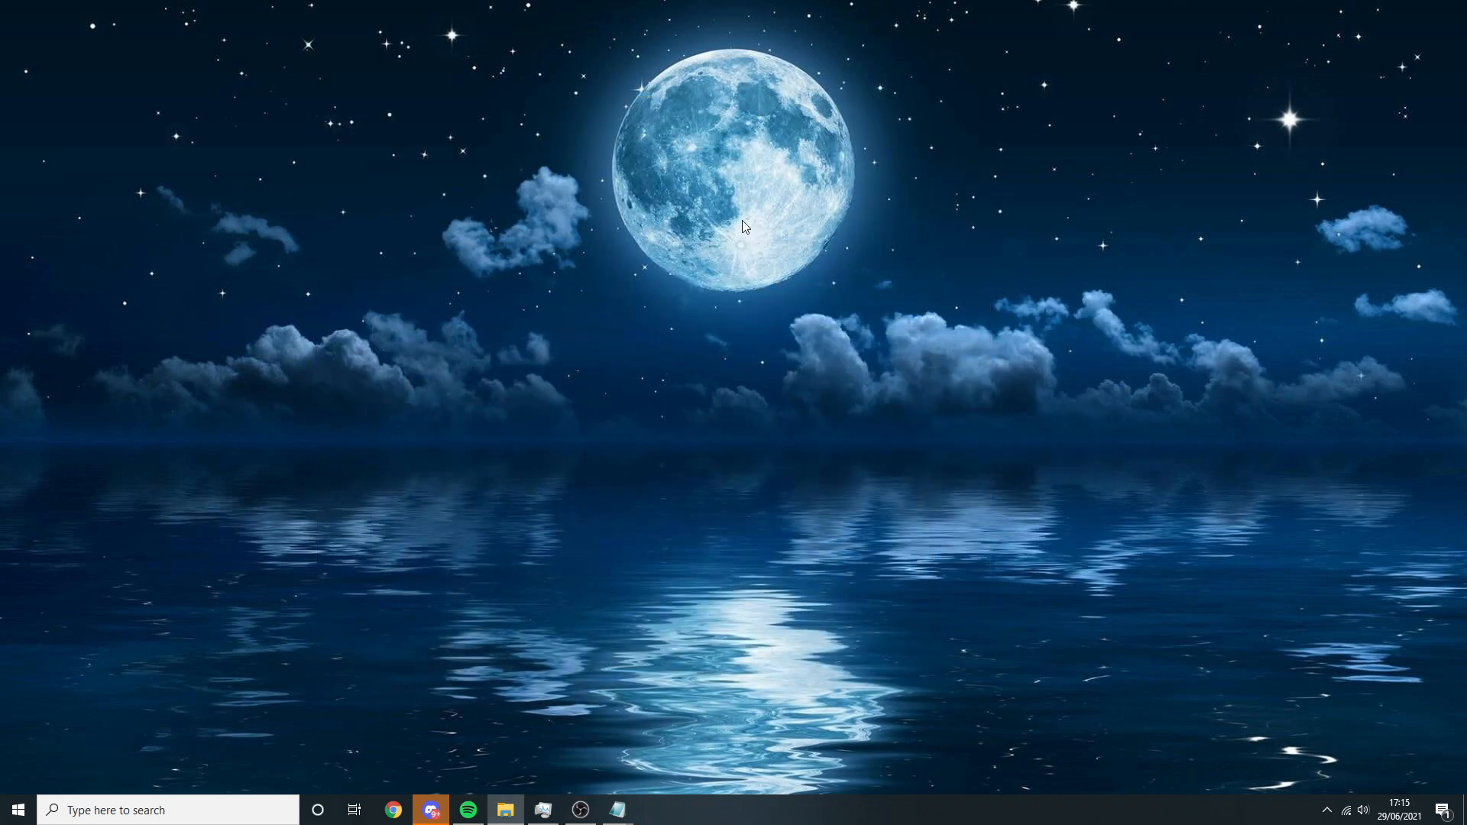
# Step: Open Windows Settings in full screen and find the Graphics settings page by searching for "graphics"
pyautogui.press('super+i')
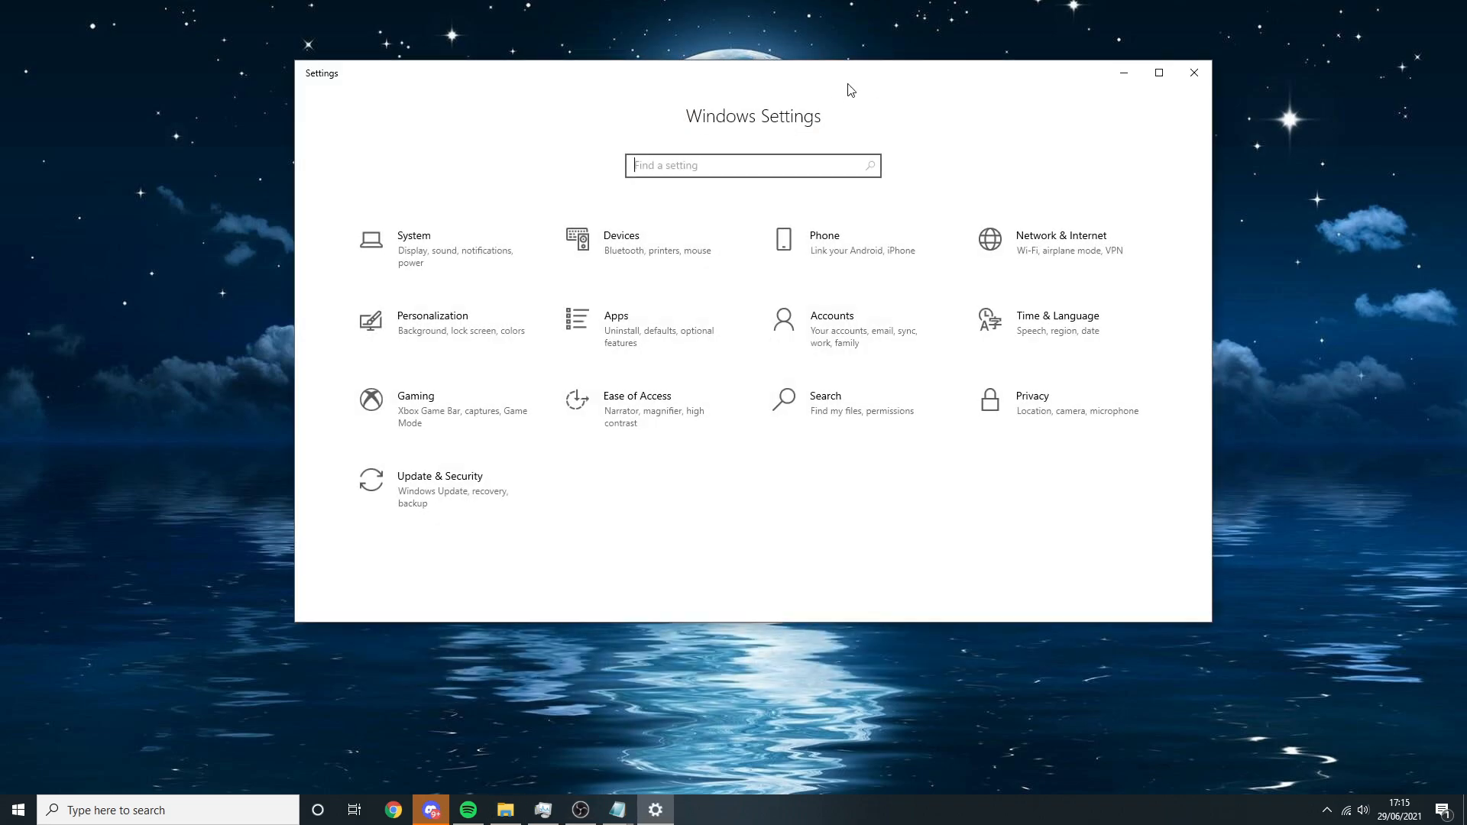
pyautogui.doubleClick(904, 82)
pyautogui.click(715, 113)
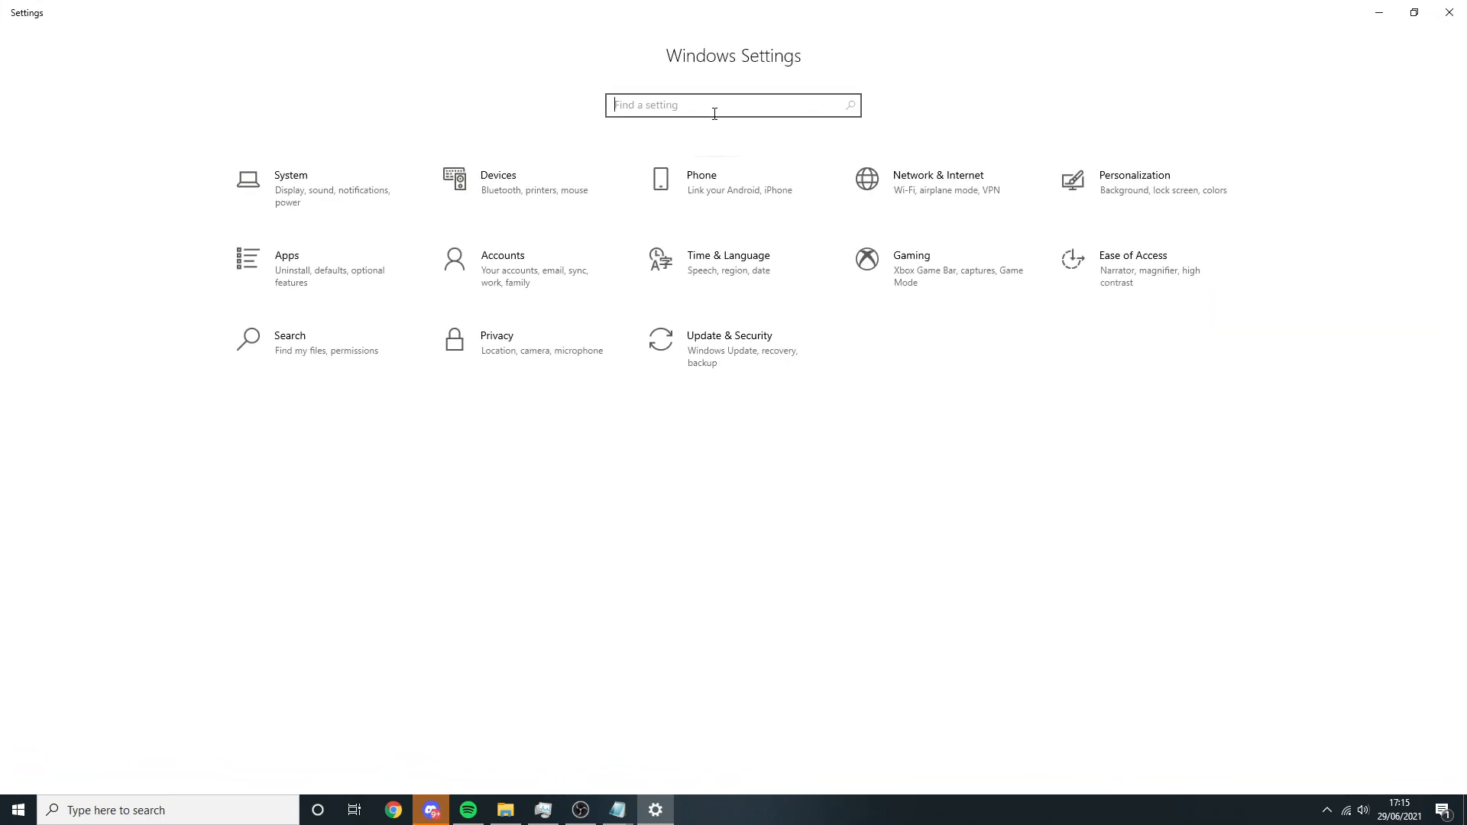
pyautogui.write('graphics')
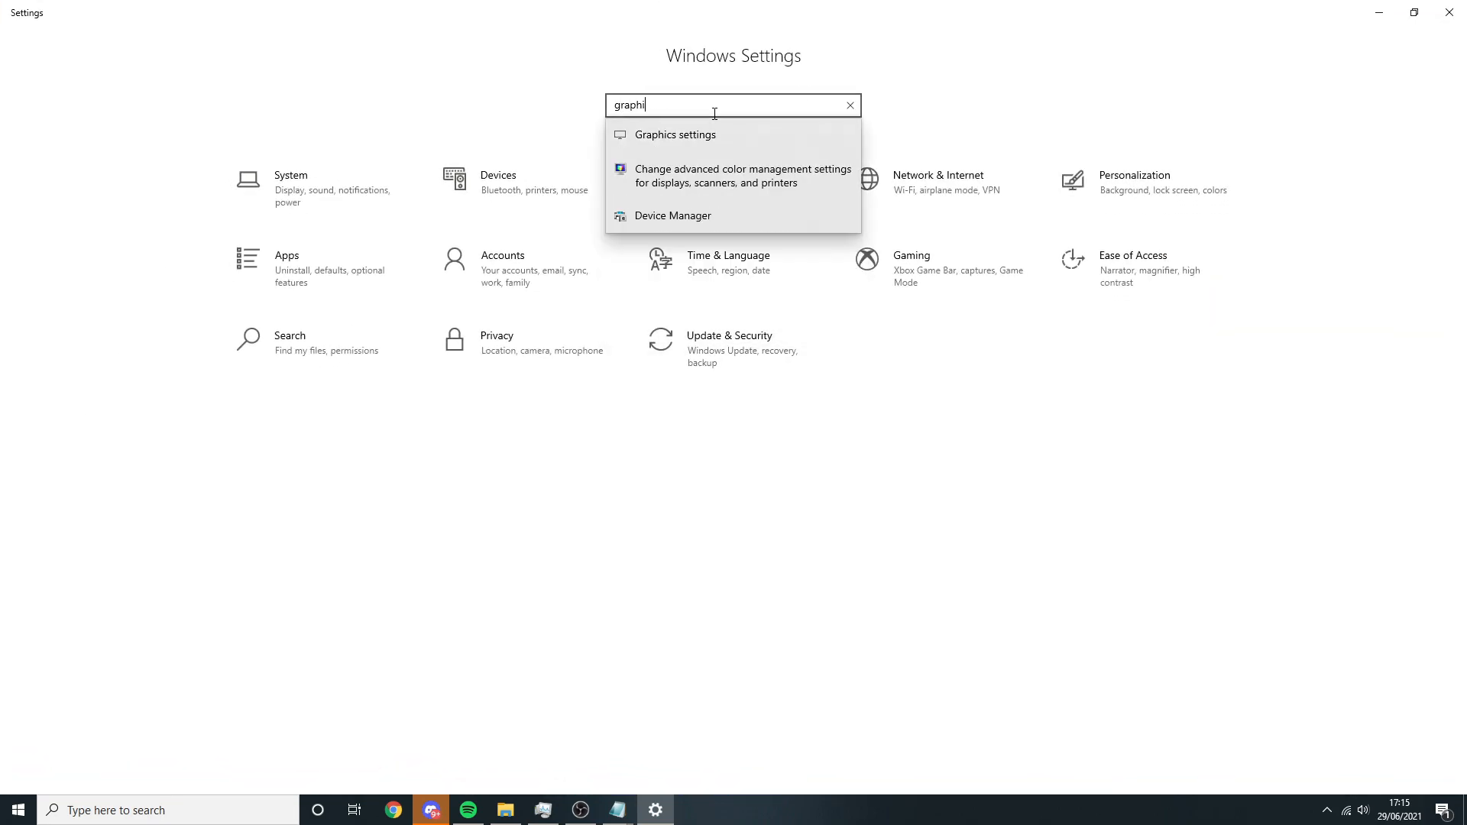
pyautogui.click(745, 141)
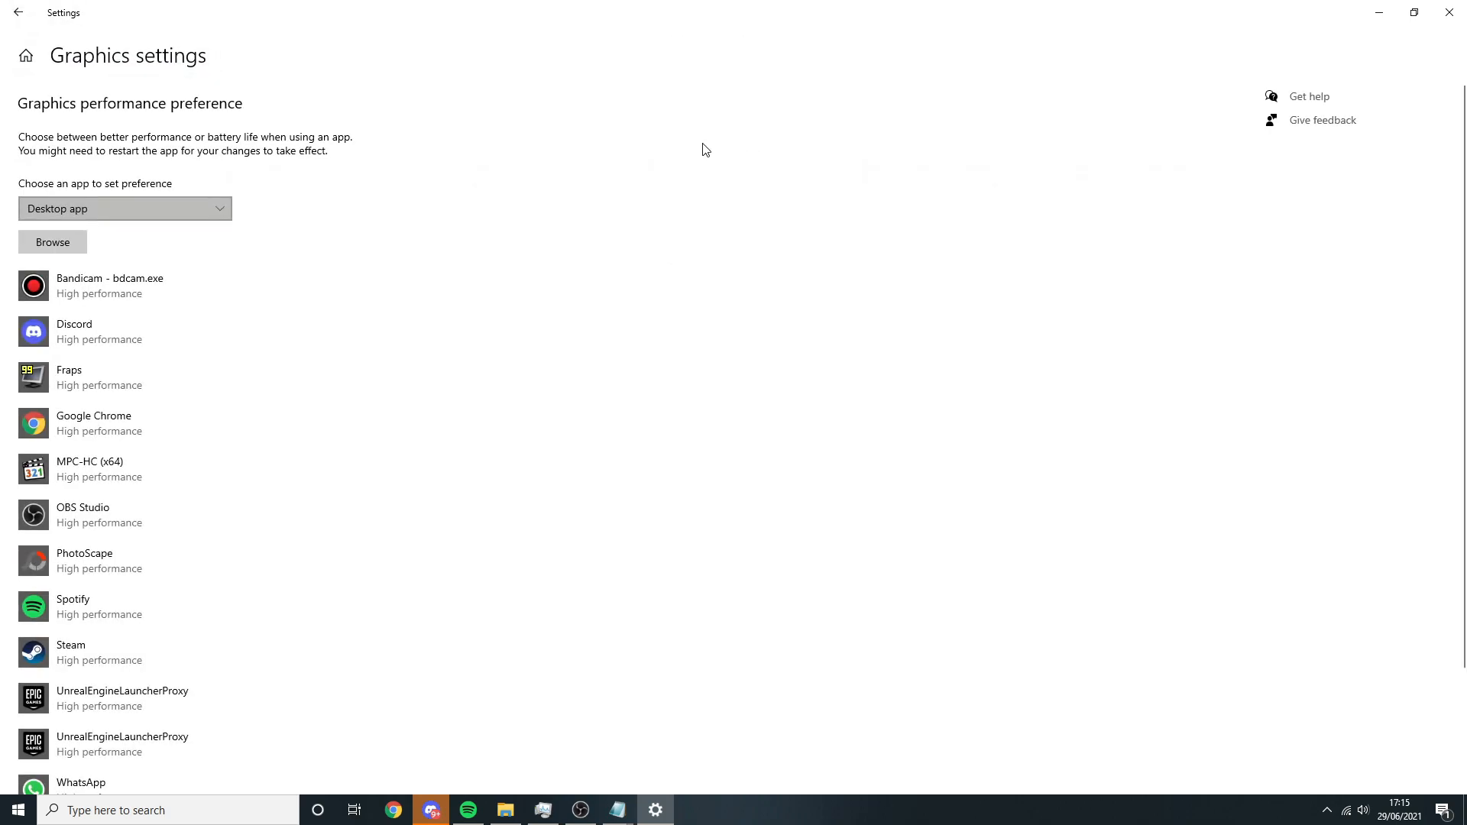
# Step: Browse for a desktop app to set a graphics preference and select obs64 in C:\Program Files\obs-studio\bin\64bit
pyautogui.click(69, 248)
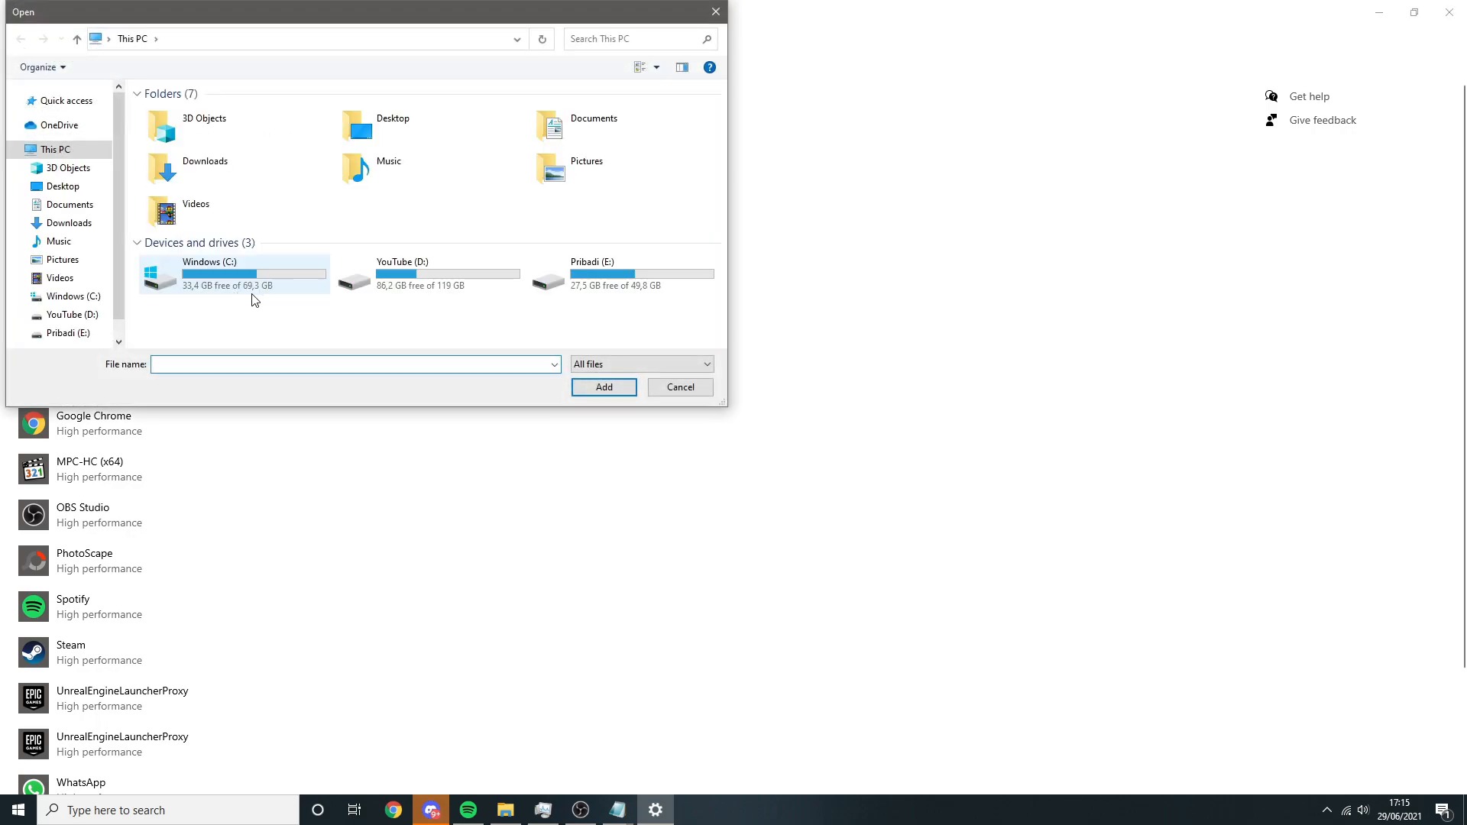
pyautogui.click(97, 302)
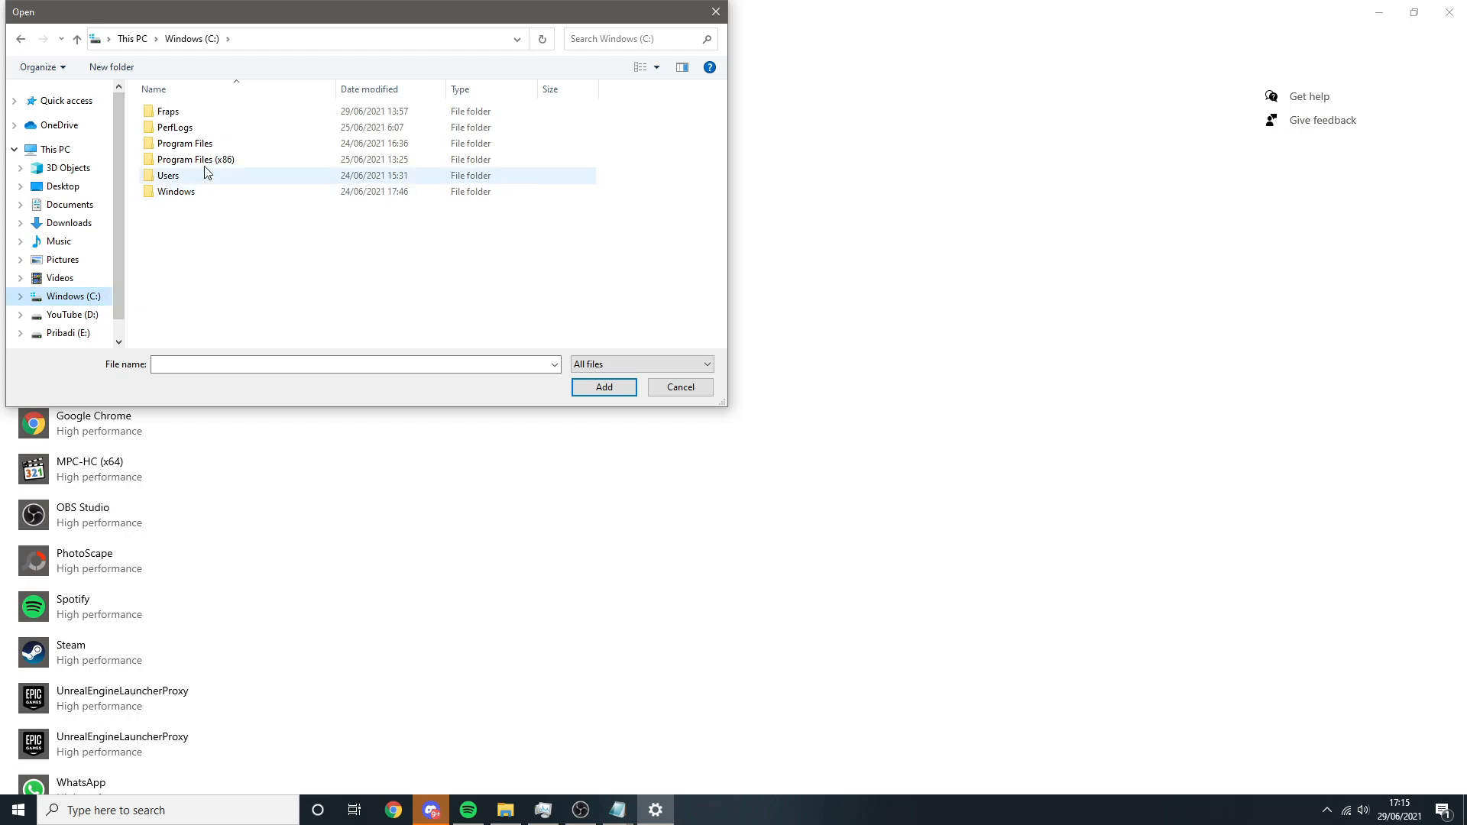
pyautogui.doubleClick(246, 145)
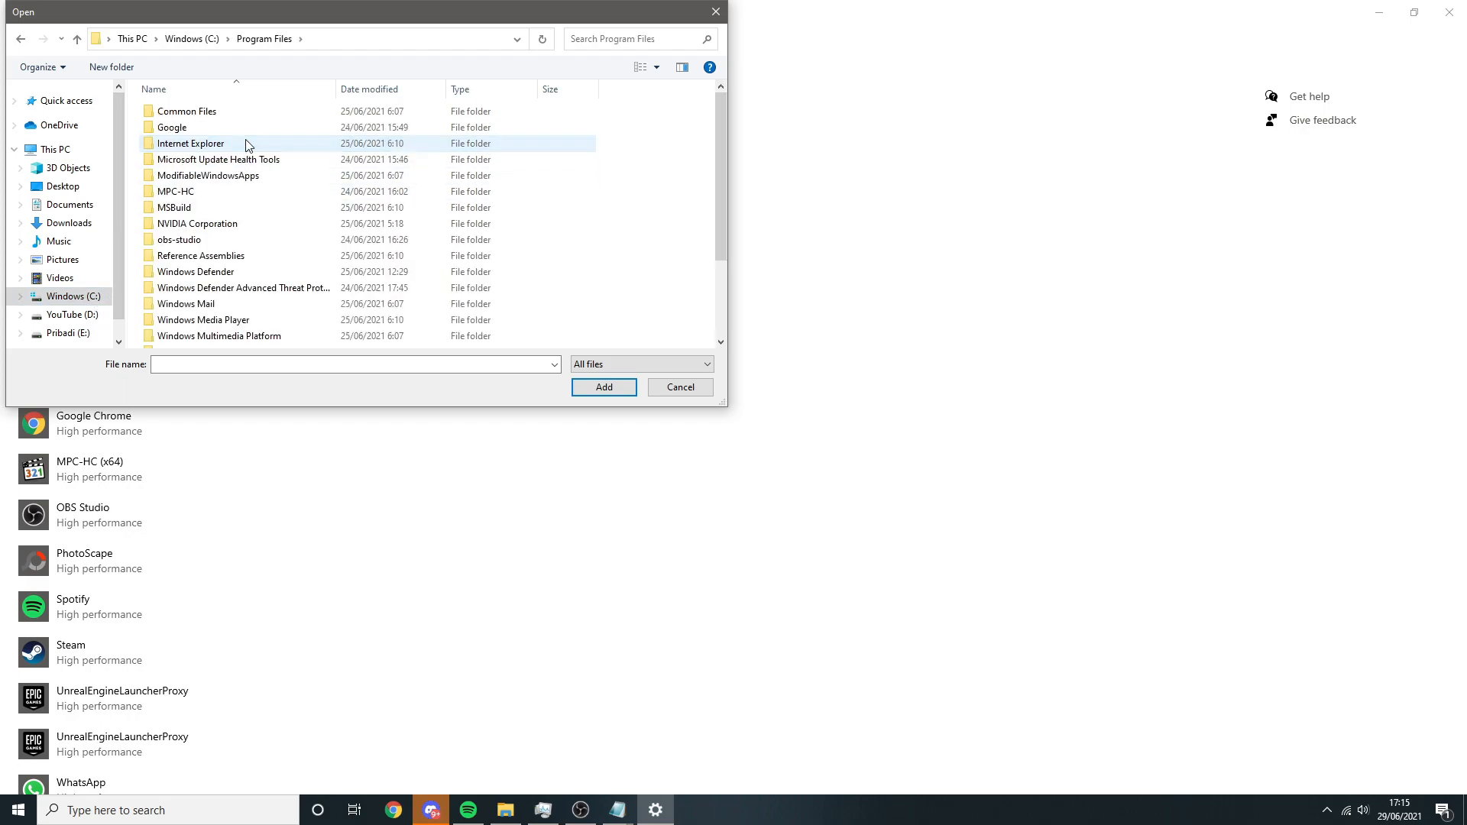
pyautogui.click(237, 241)
pyautogui.doubleClick(236, 242)
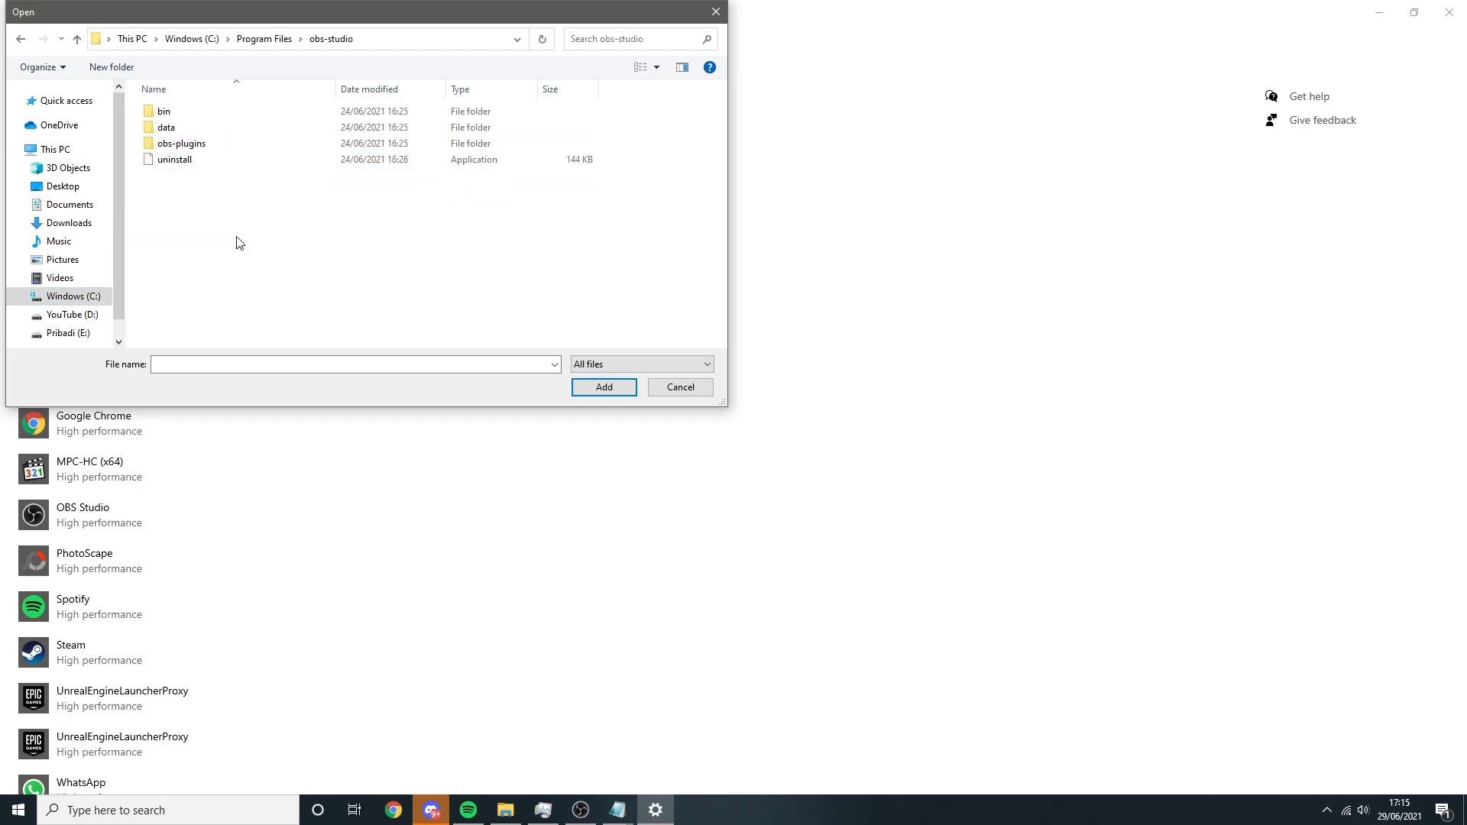
pyautogui.doubleClick(175, 115)
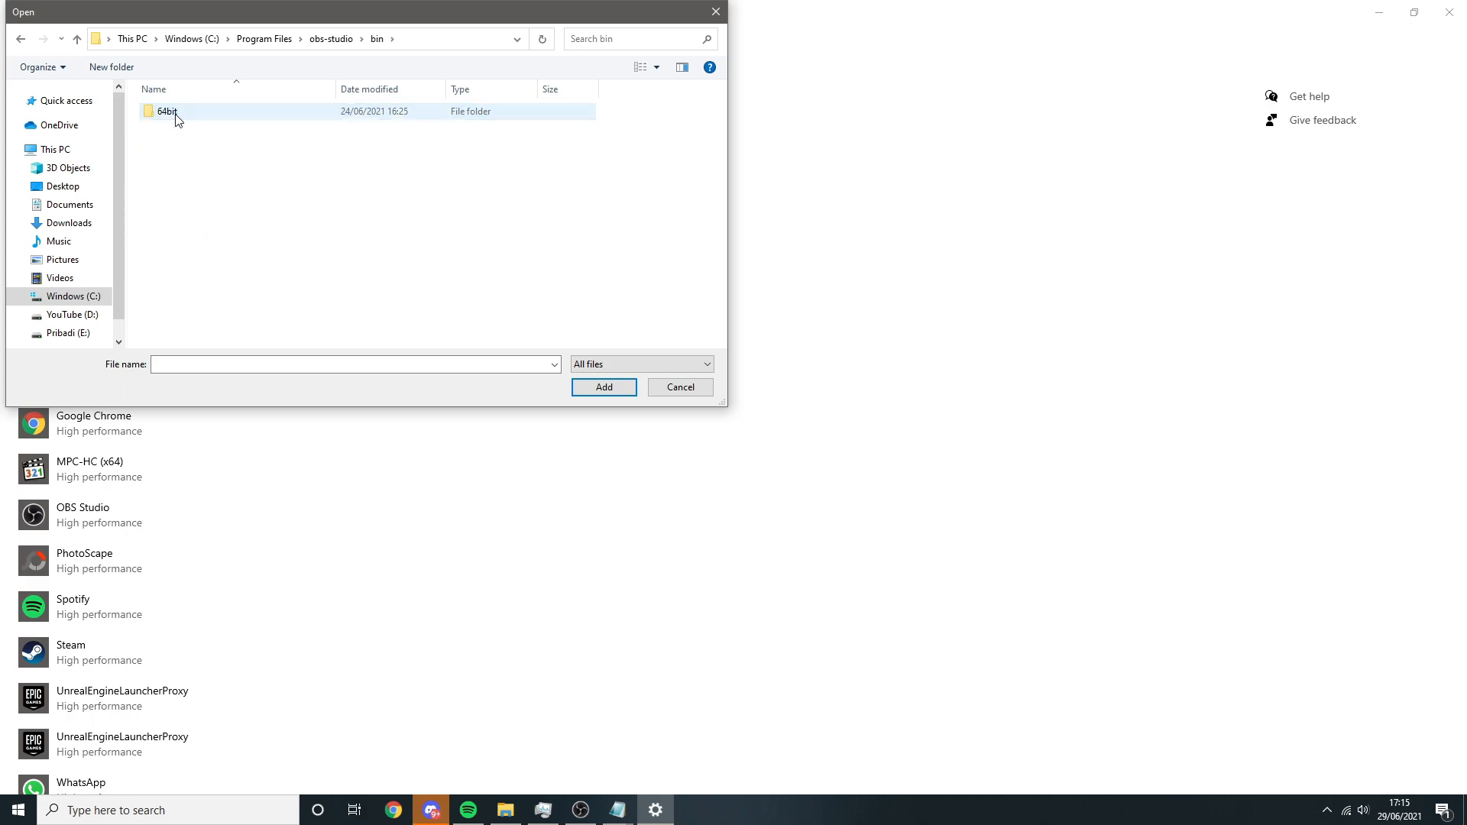
pyautogui.doubleClick(176, 116)
pyautogui.click(180, 179)
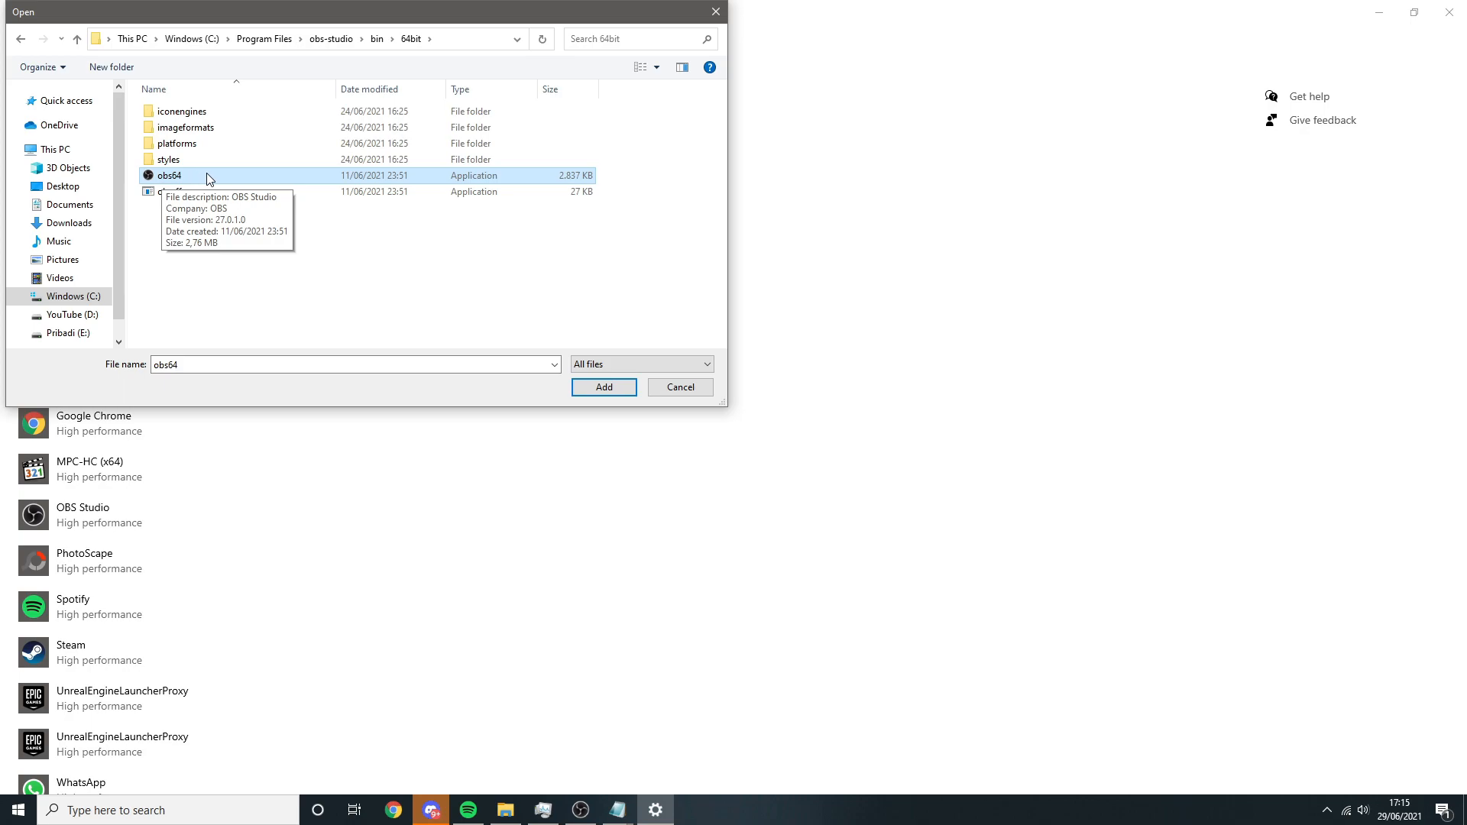
# Step: Look in the Program Files (x86) folder on drive C: as an alternative location for the app
pyautogui.click(211, 48)
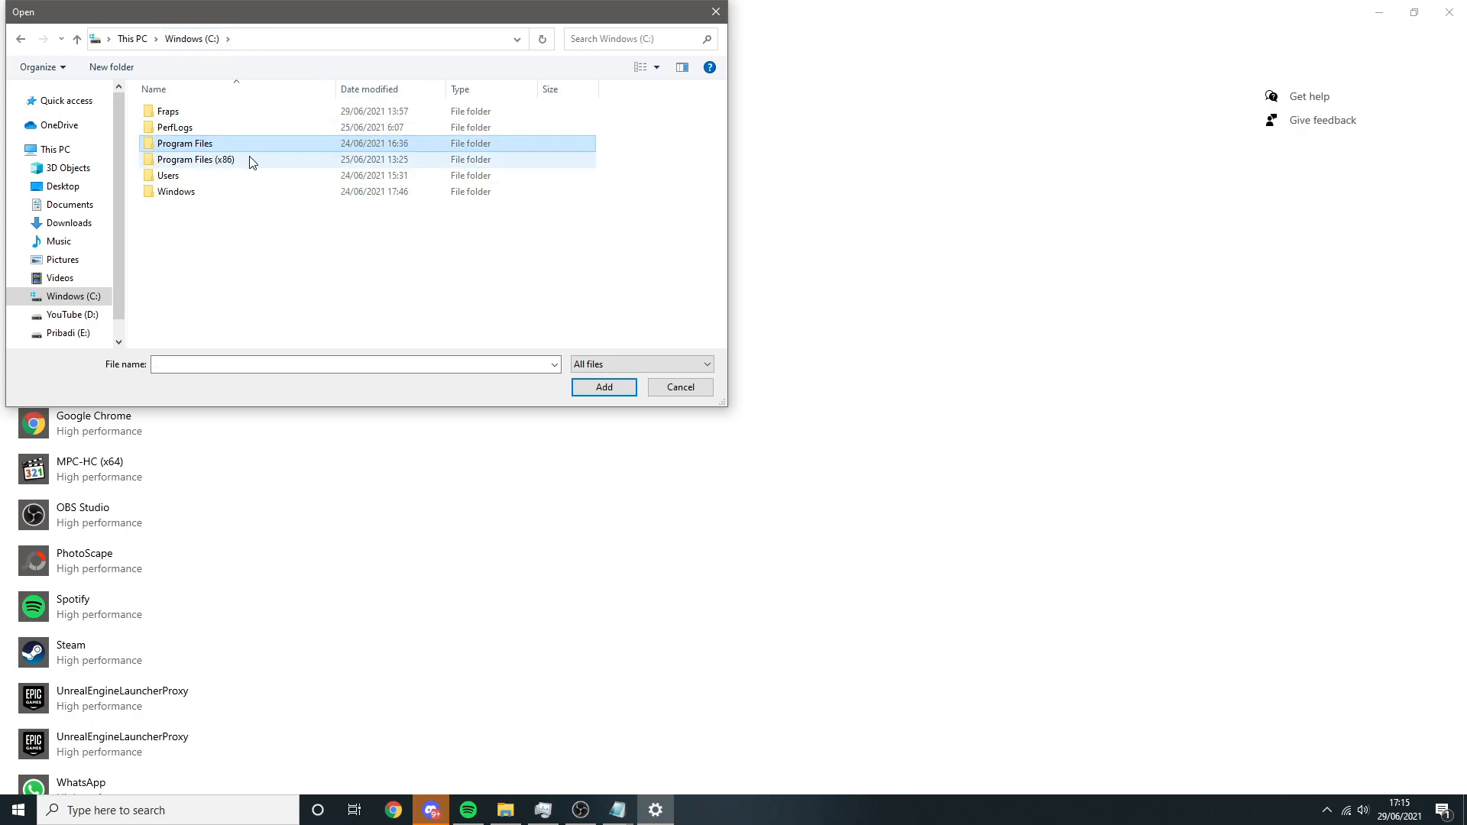
pyautogui.click(230, 162)
pyautogui.doubleClick(229, 160)
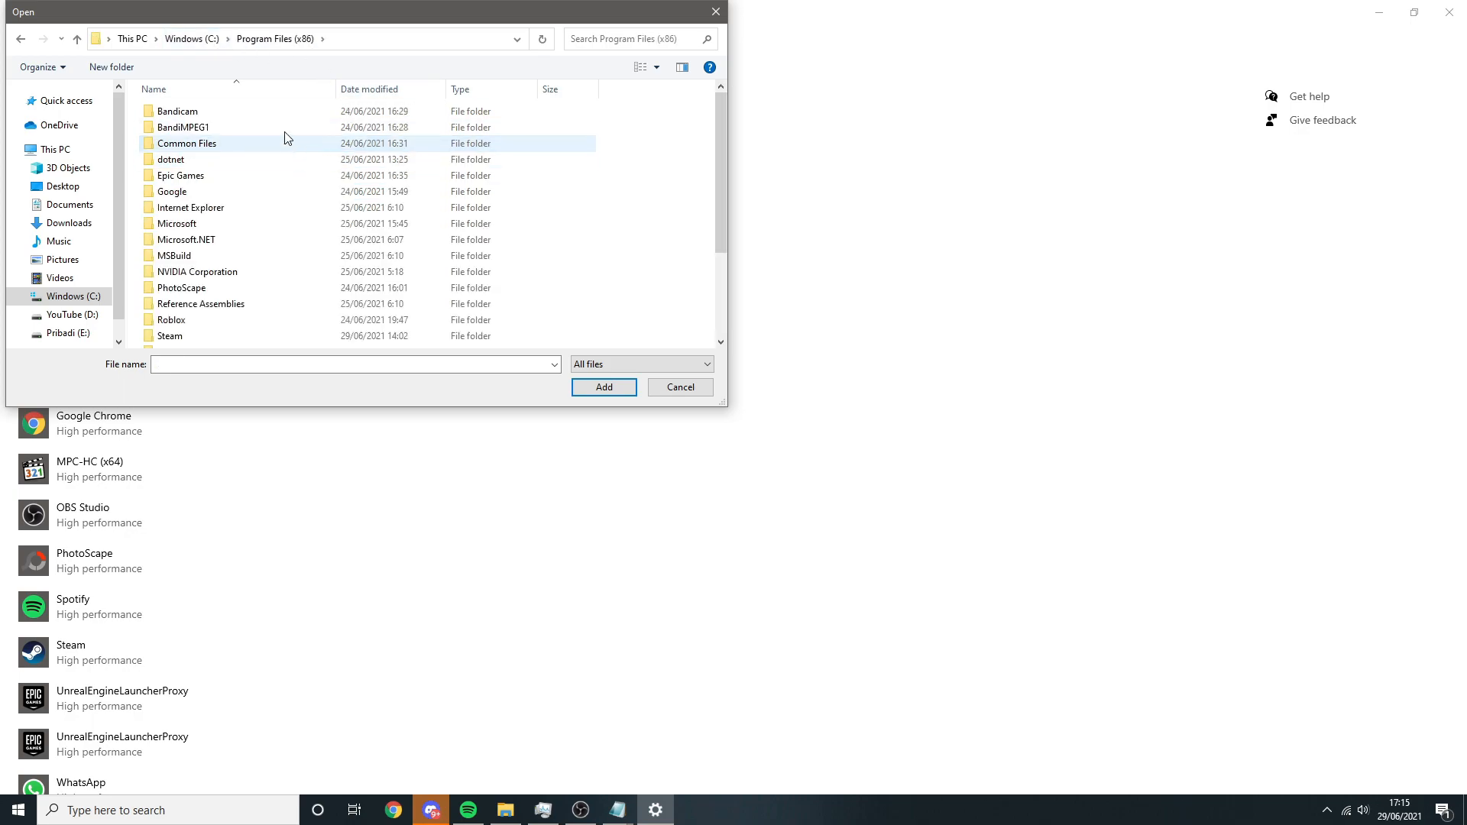
# Step: Try to add obs64 from C:\Program Files\obs-studio\bin\64bit to the graphics performance preference apps
pyautogui.click(206, 46)
pyautogui.doubleClick(204, 143)
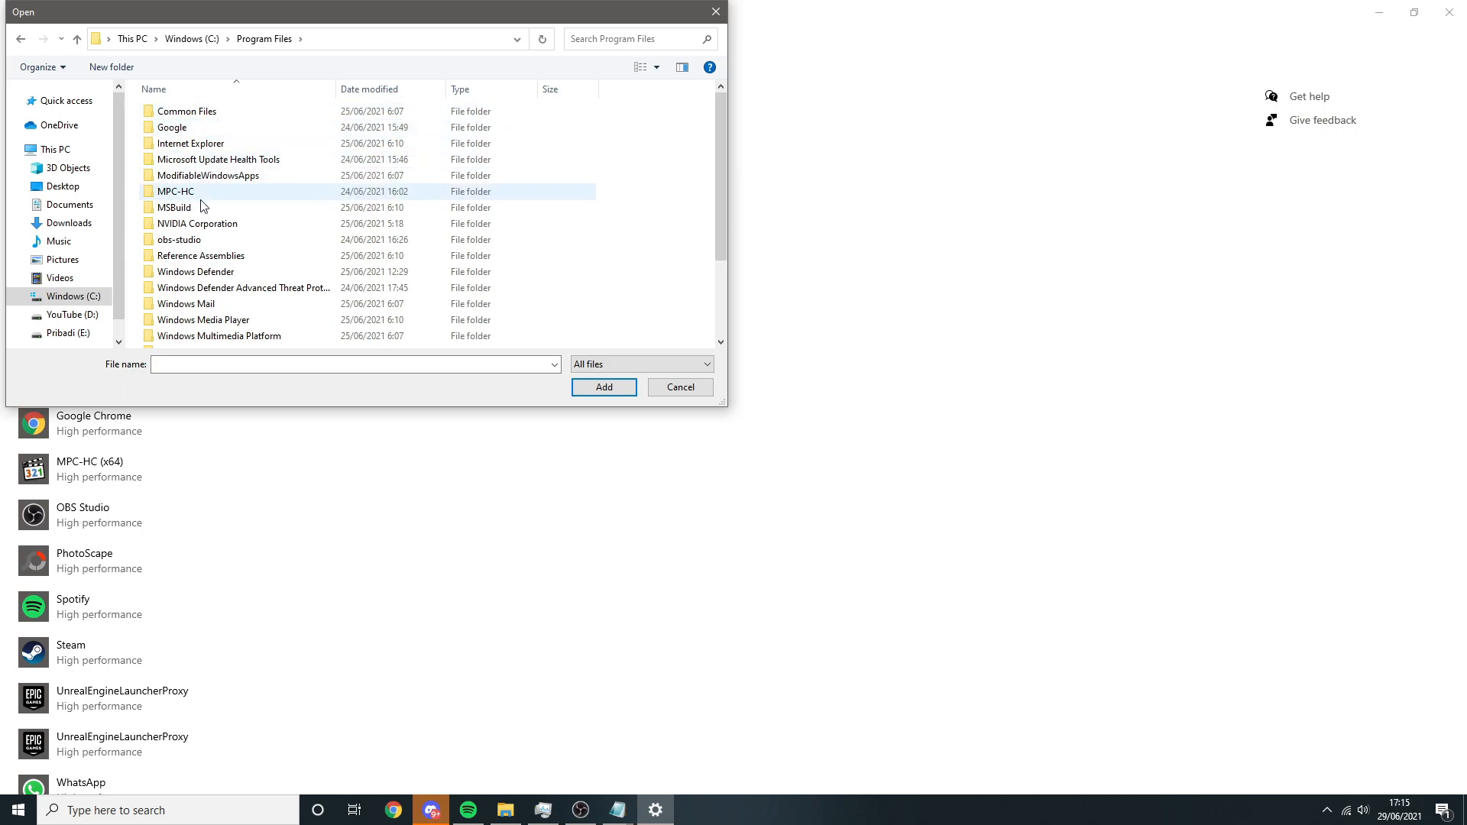
pyautogui.doubleClick(197, 240)
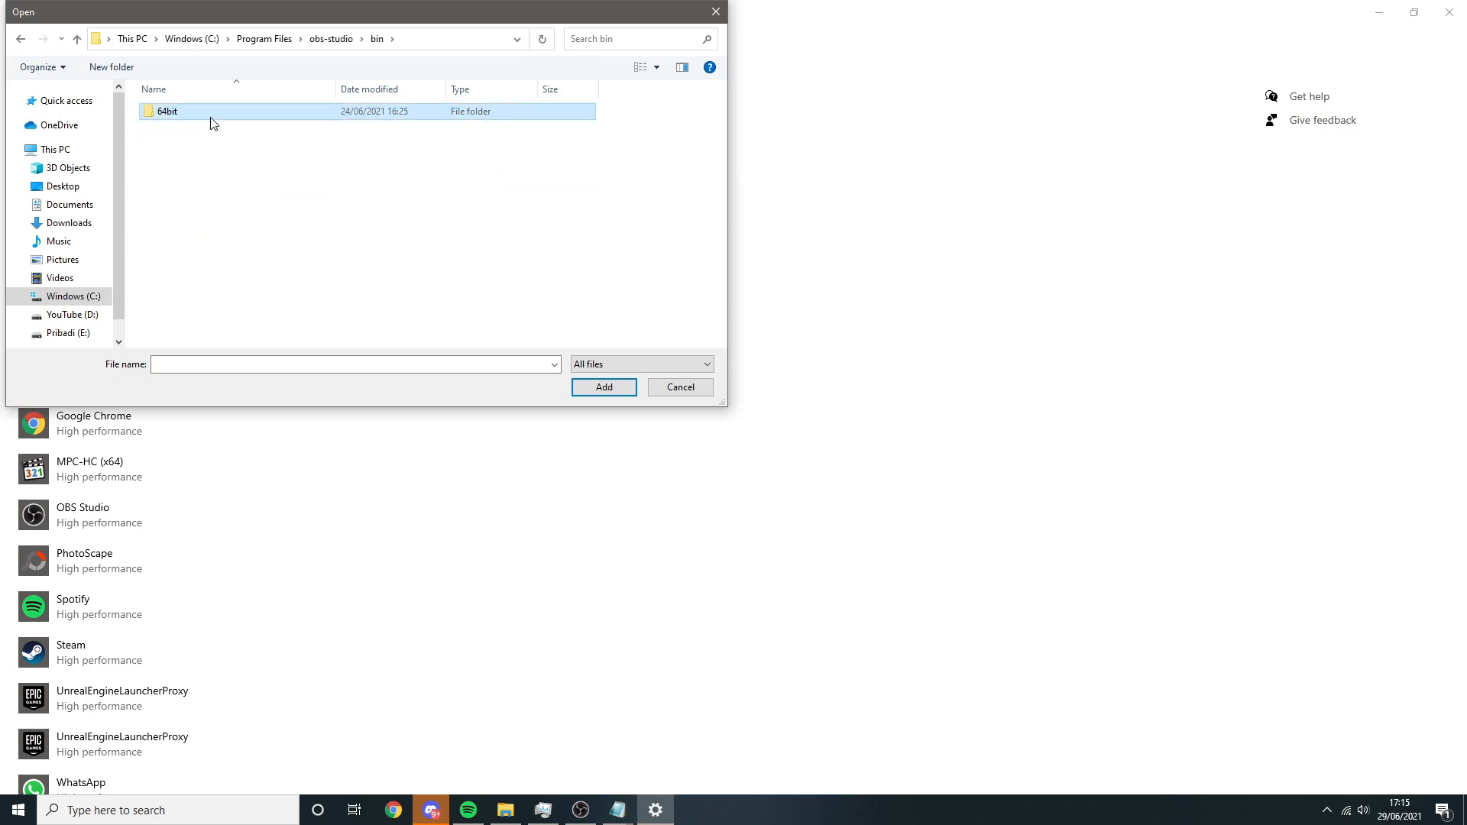
pyautogui.doubleClick(211, 120)
pyautogui.click(209, 175)
pyautogui.click(617, 392)
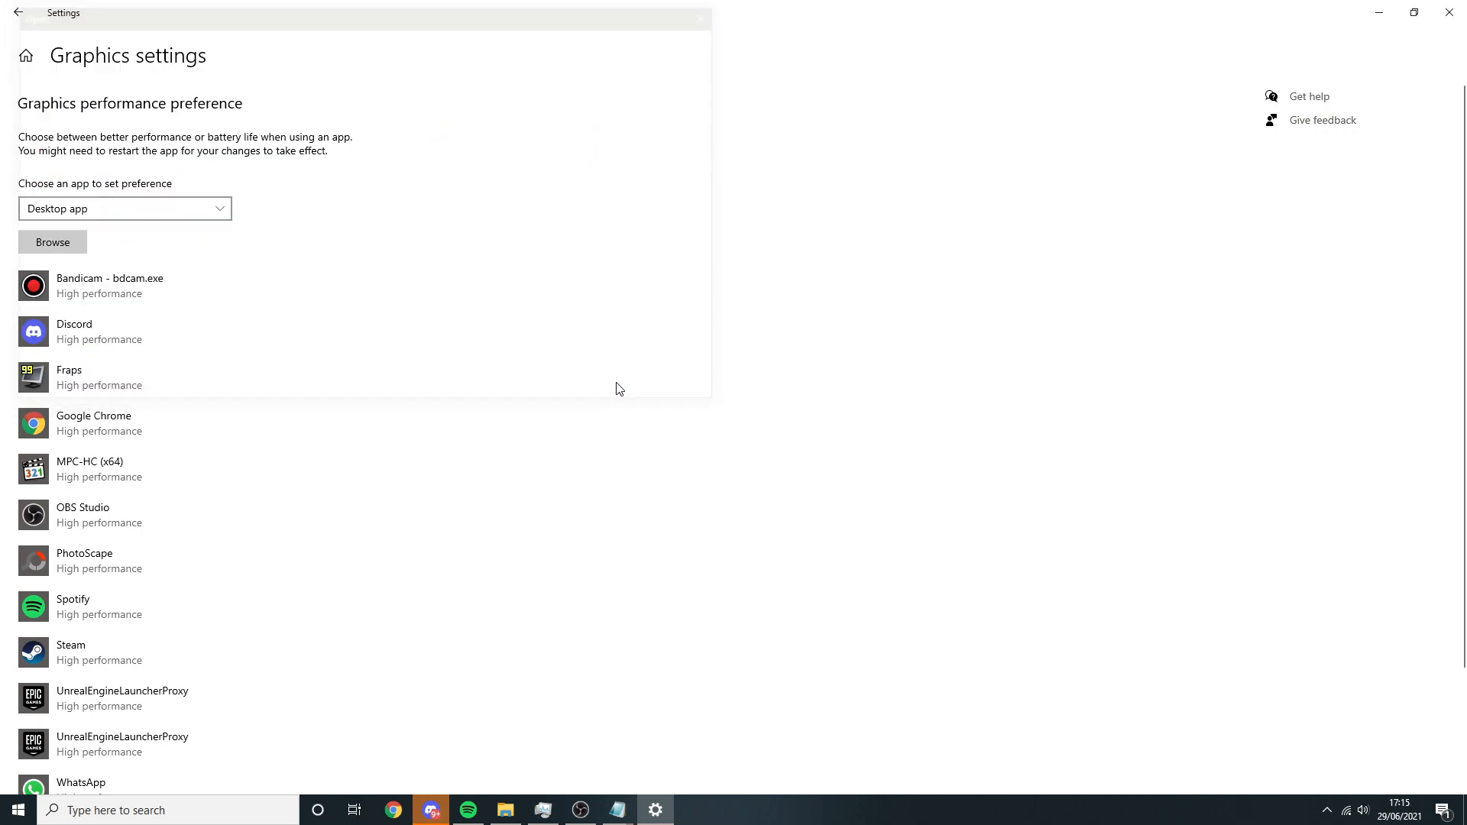
# Step: Save the graphics preference for the OBS Studio entry as High performance
pyautogui.scroll(-3, 650, 419)
pyautogui.click(205, 344)
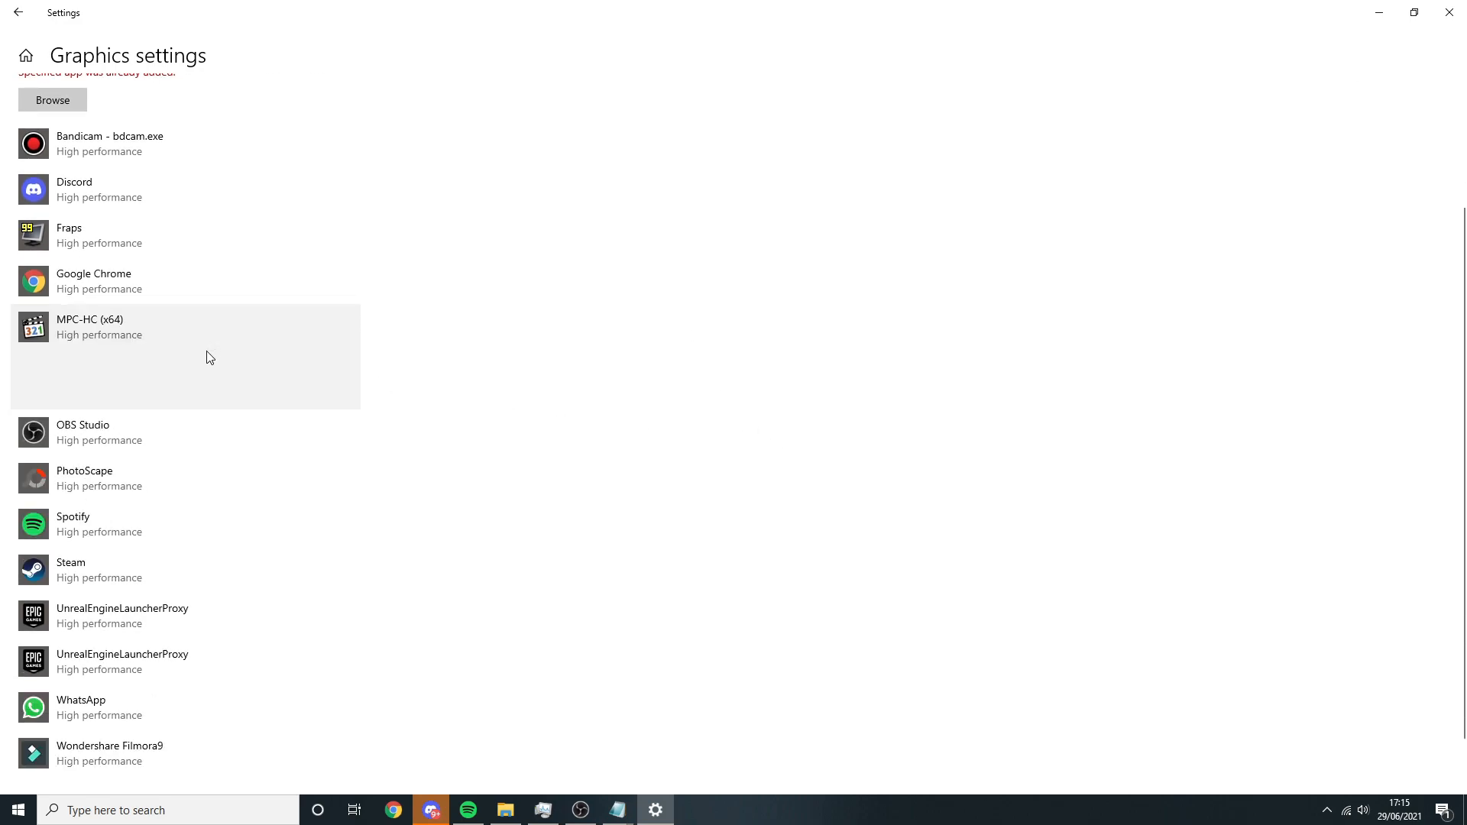
pyautogui.click(197, 432)
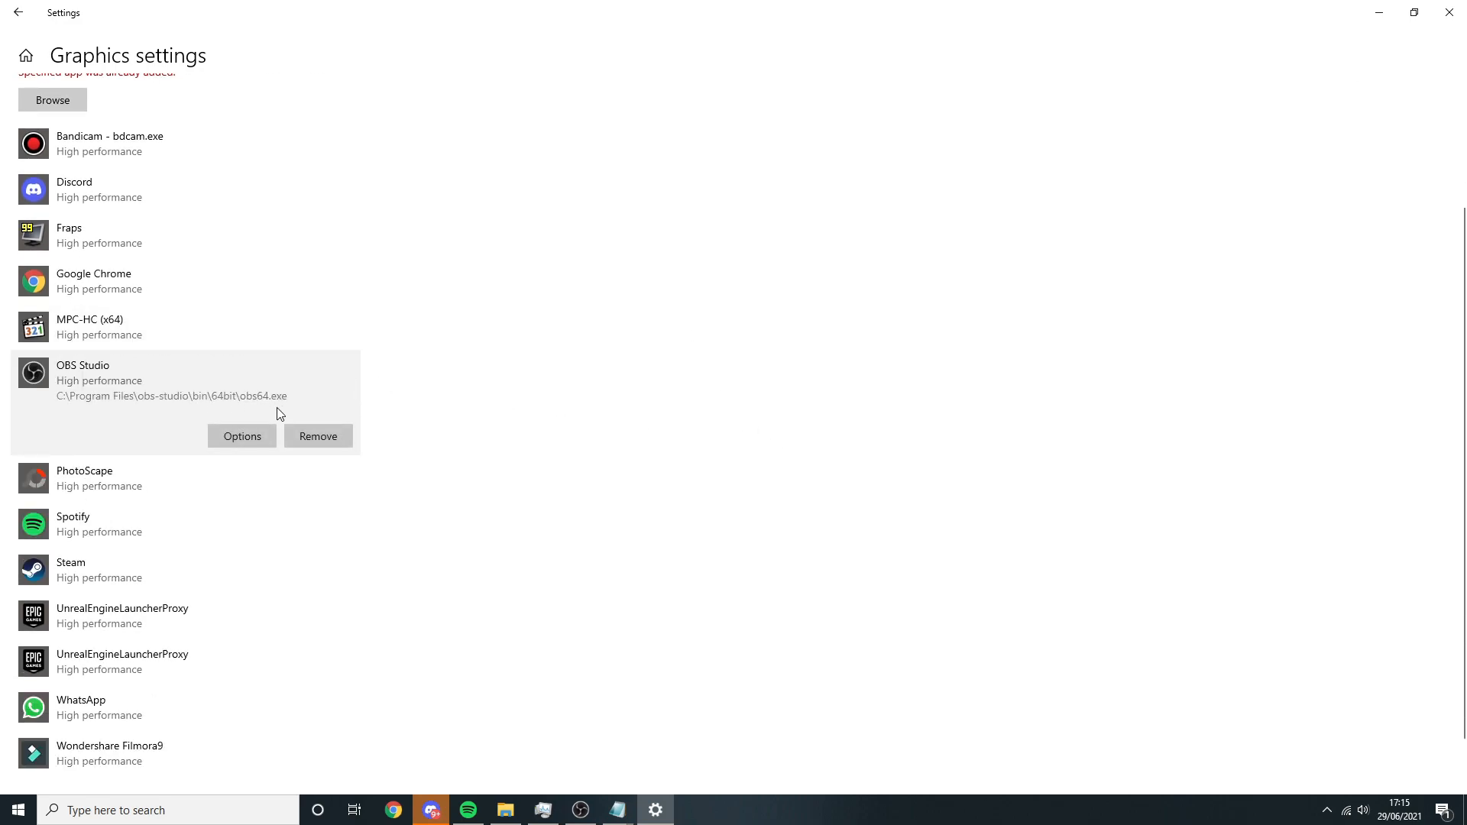
pyautogui.click(243, 436)
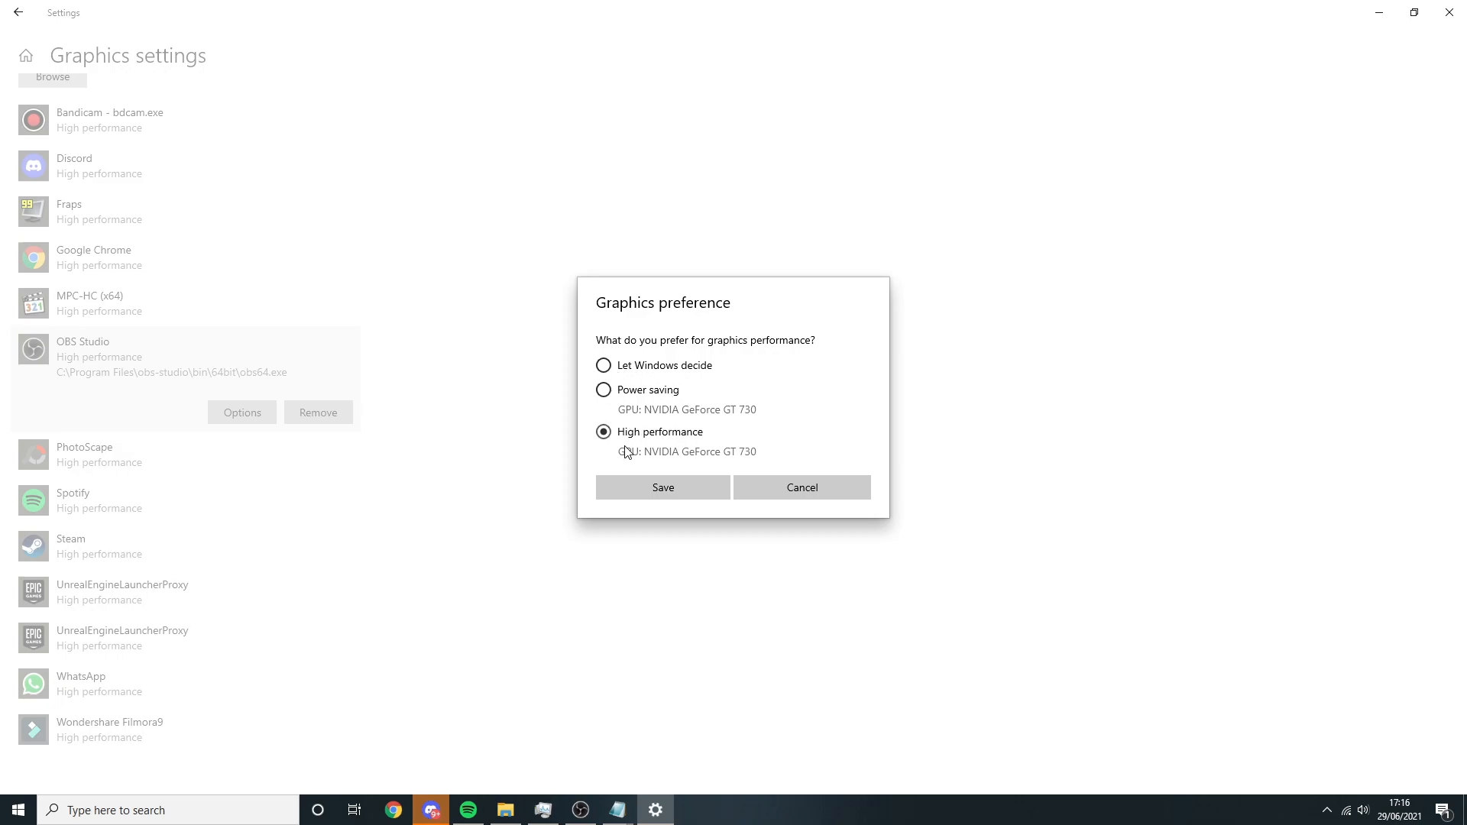
pyautogui.click(683, 497)
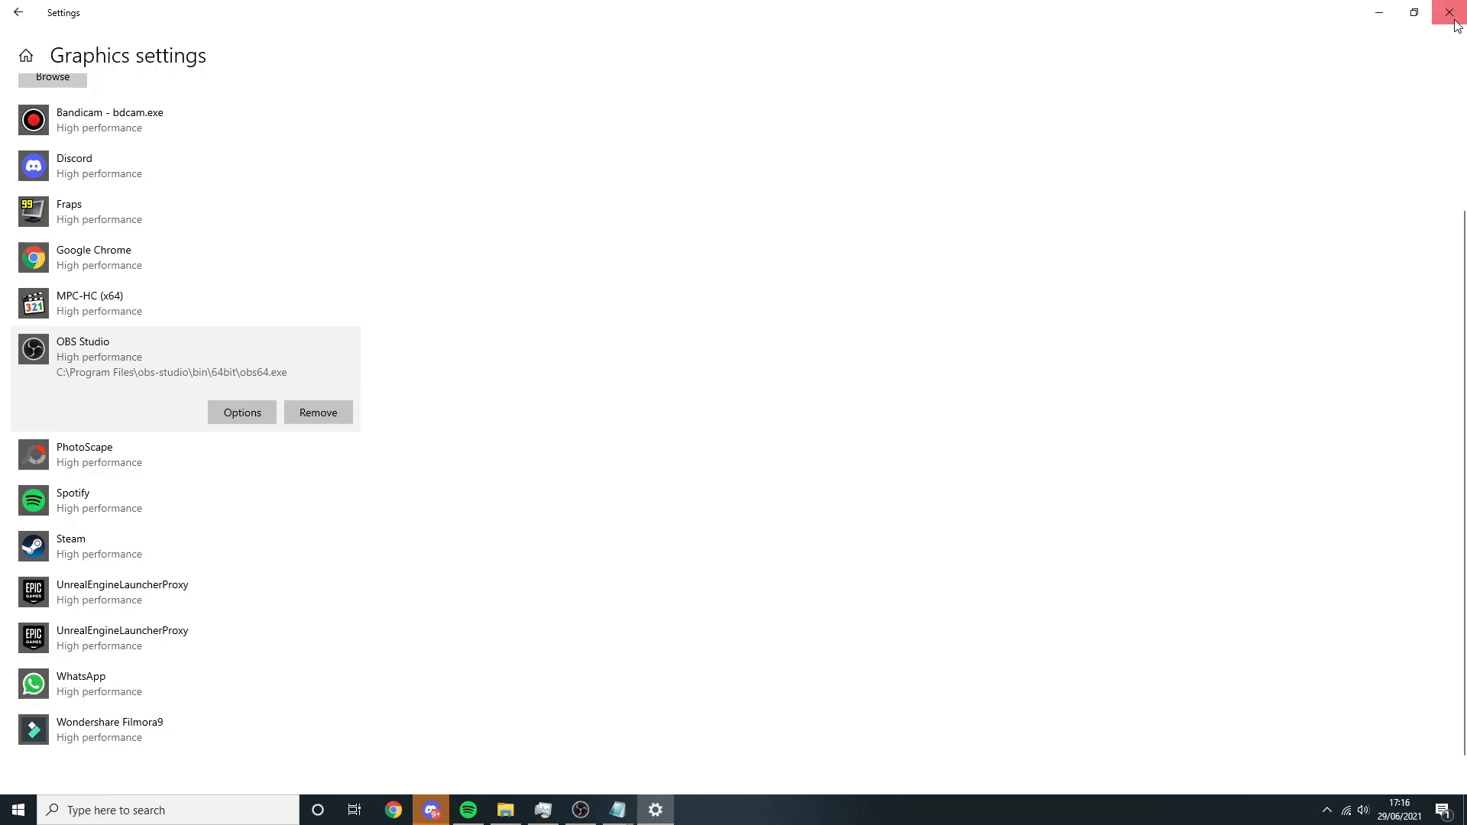
# Step: Close the Windows Settings window and return to the desktop
pyautogui.click(1450, 12)
pyautogui.rightClick(746, 219)
pyautogui.click(772, 266)
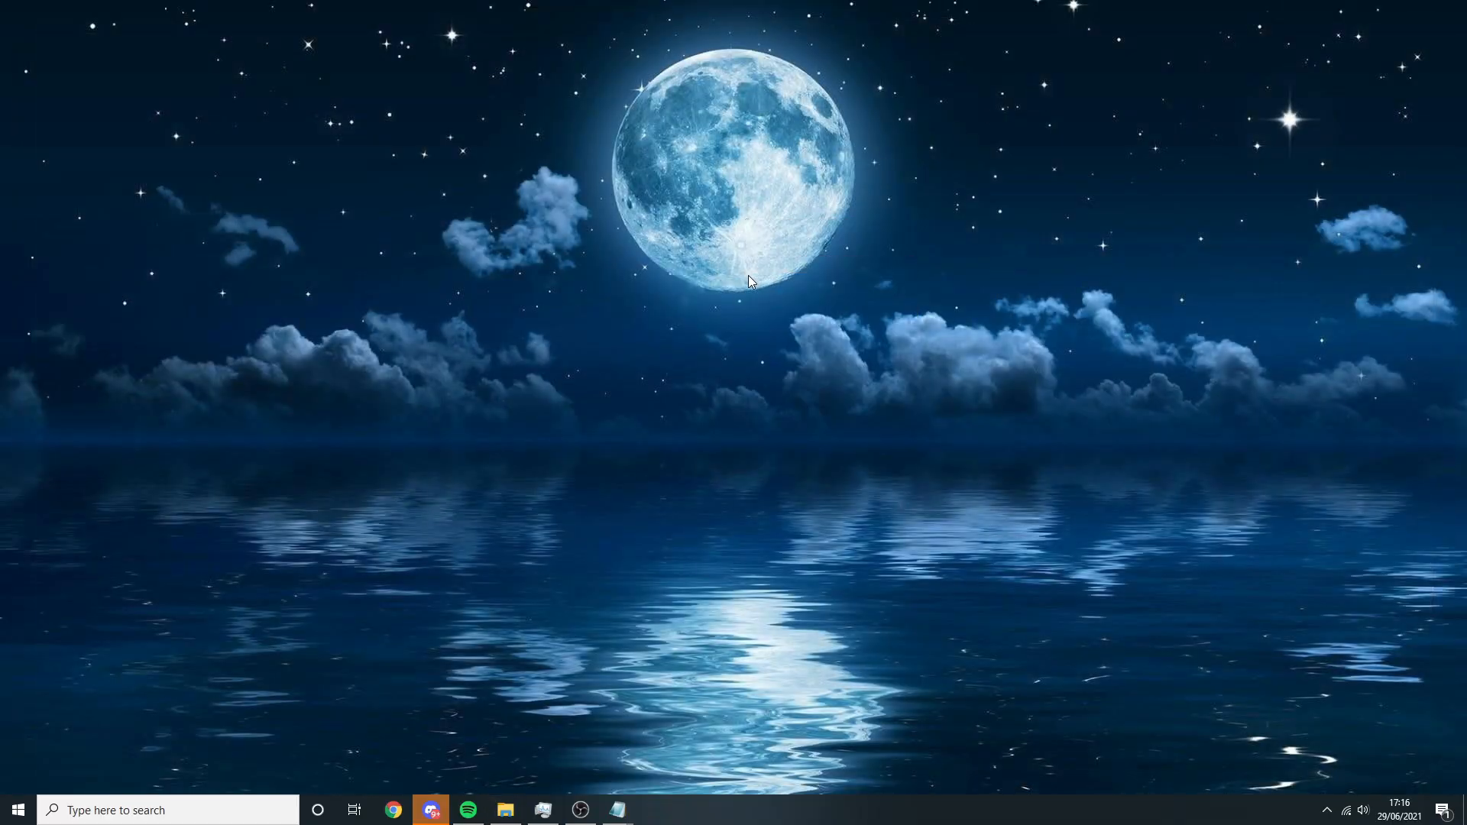